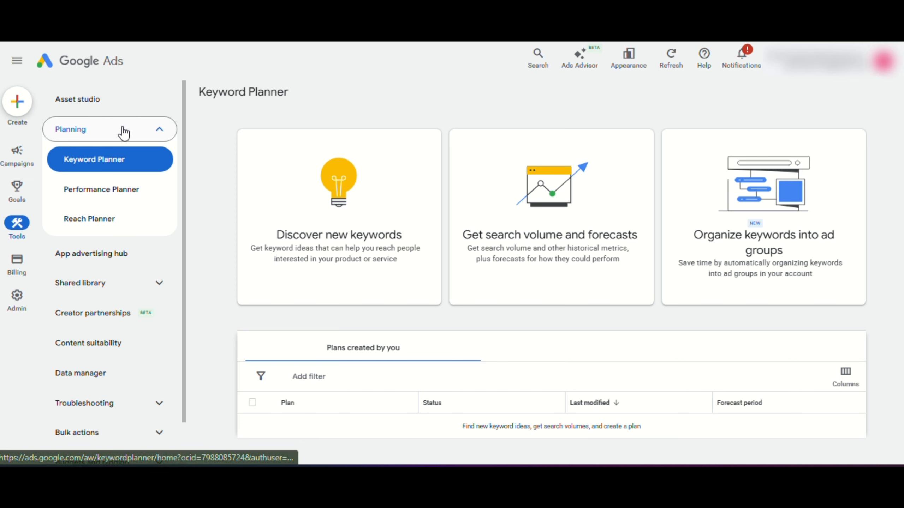
# - Start a Discover new keywords search in Keyword Planner
pyautogui.click(156, 132)
pyautogui.click(158, 132)
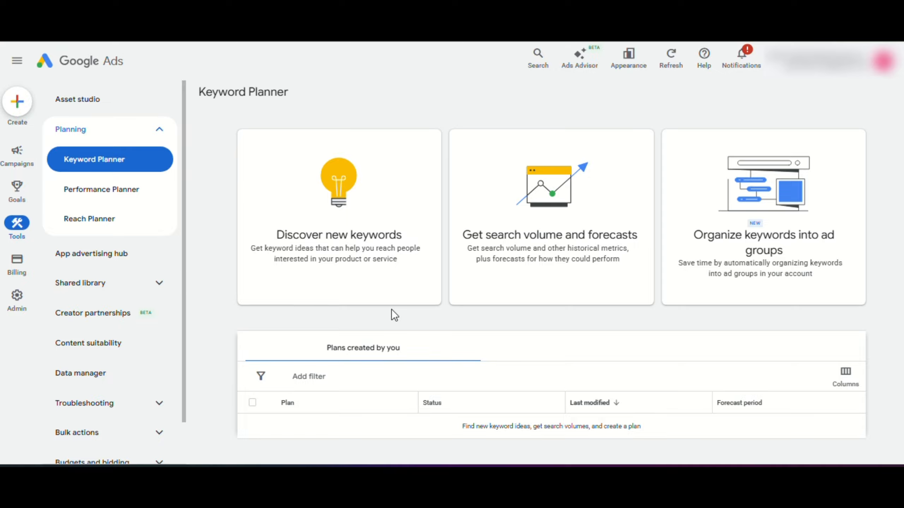
pyautogui.click(363, 232)
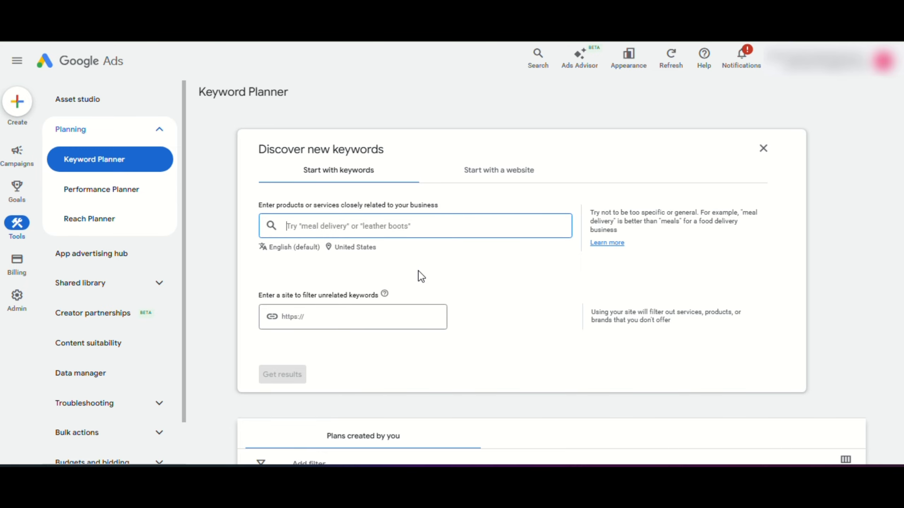
pyautogui.click(361, 248)
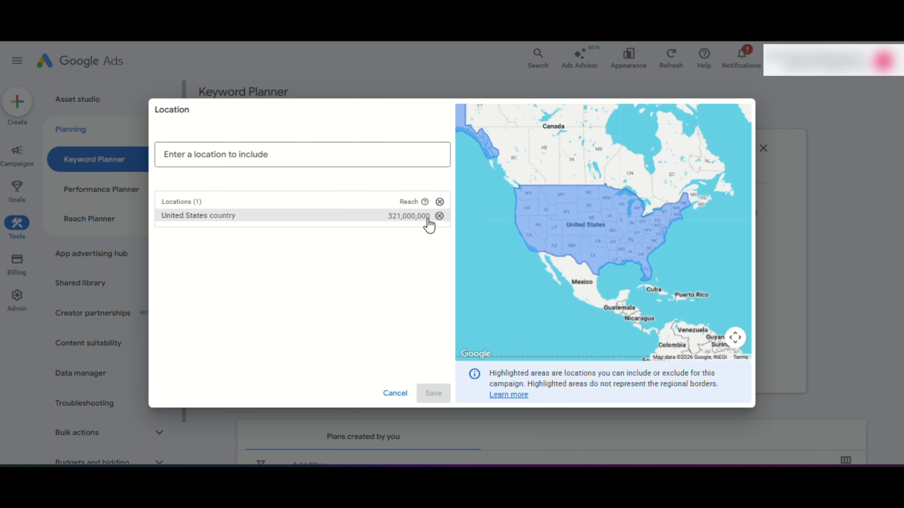
pyautogui.click(259, 154)
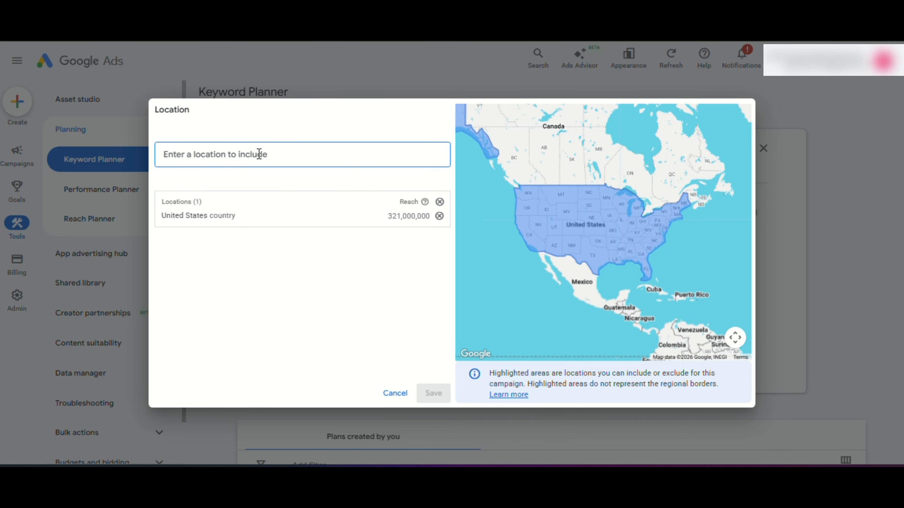
pyautogui.write('c')
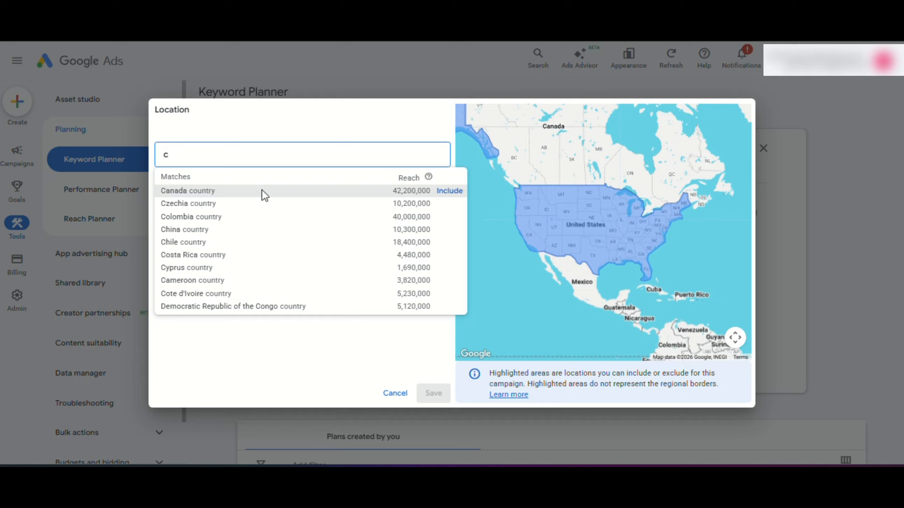
pyautogui.click(446, 192)
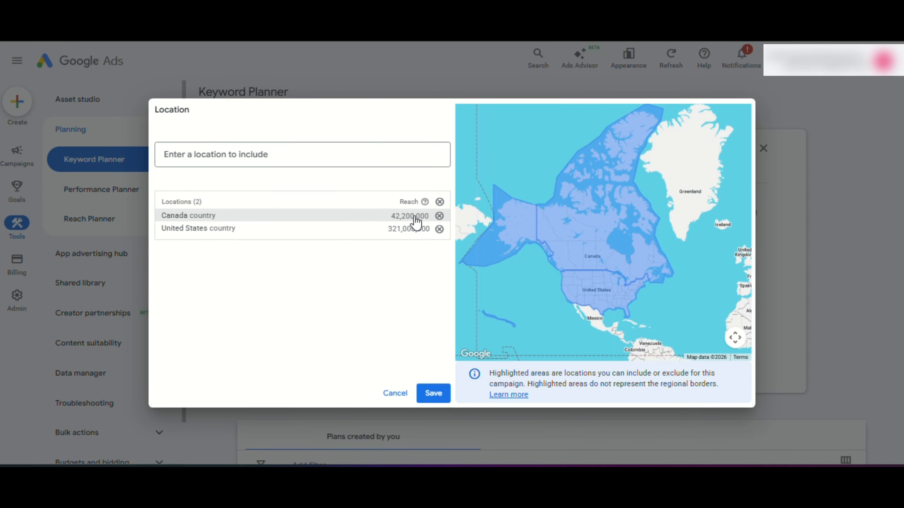
pyautogui.click(439, 216)
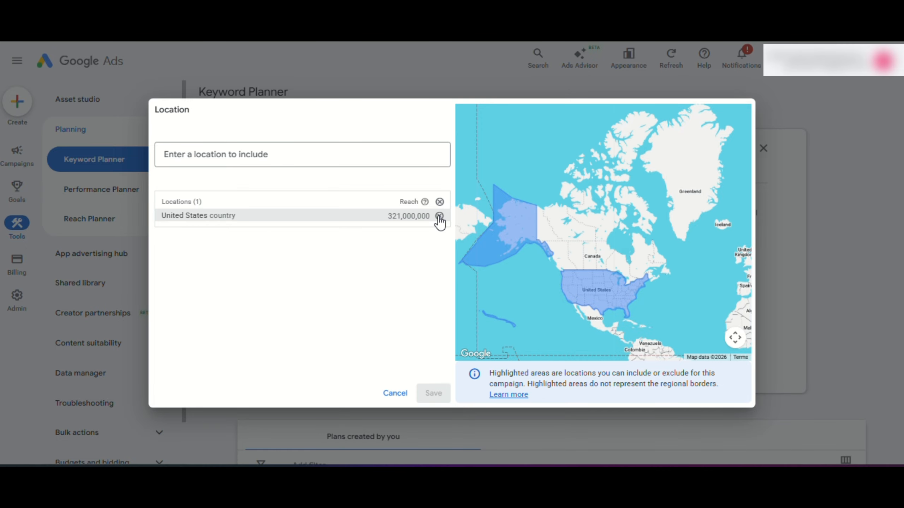
pyautogui.click(396, 395)
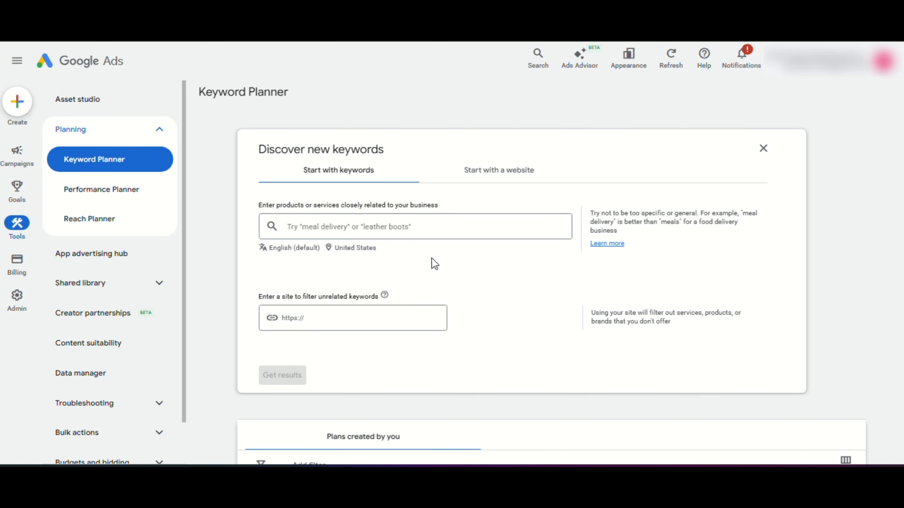
# - Get keyword ideas for "roofing installation", "roof reparir" and "roofing company in florida"
pyautogui.click(409, 228)
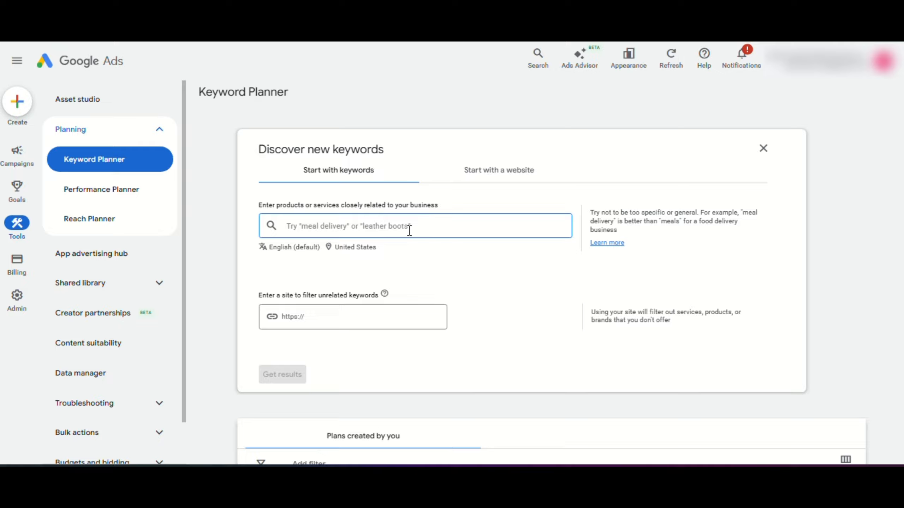
pyautogui.write('r')
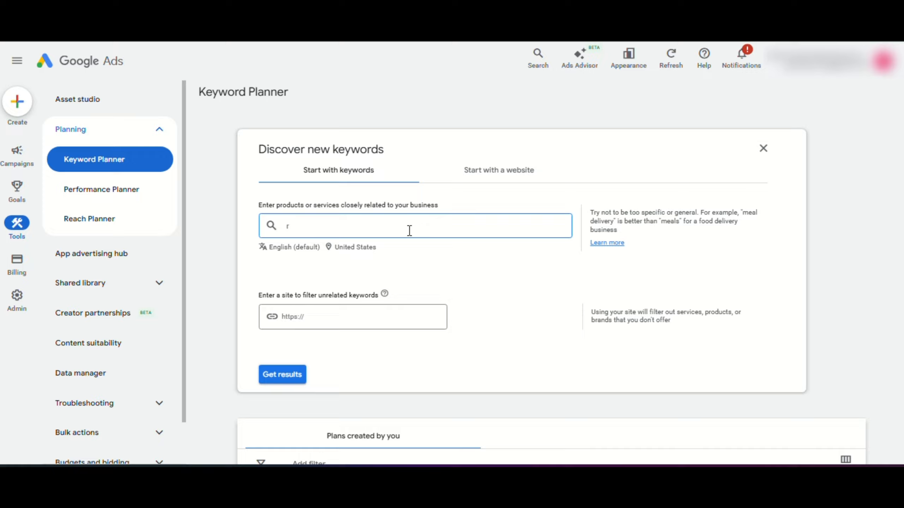
pyautogui.write('oofing')
pyautogui.write('installation')
pyautogui.press('Return')
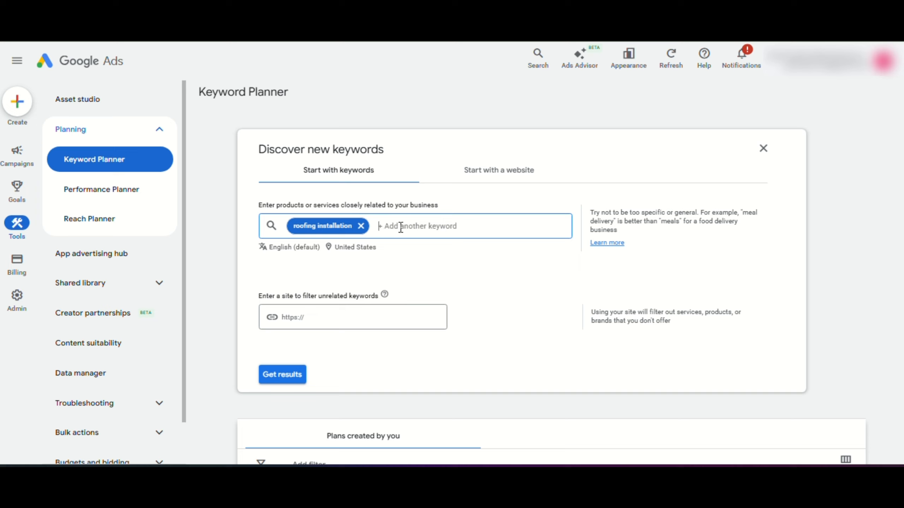
pyautogui.write('roof reparir')
pyautogui.press('Return')
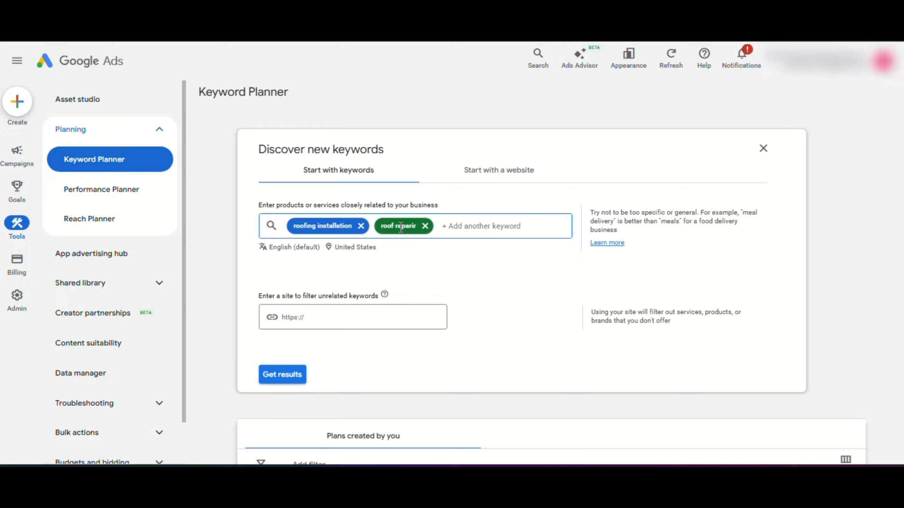
pyautogui.write('roofing company in florida')
pyautogui.press('Return')
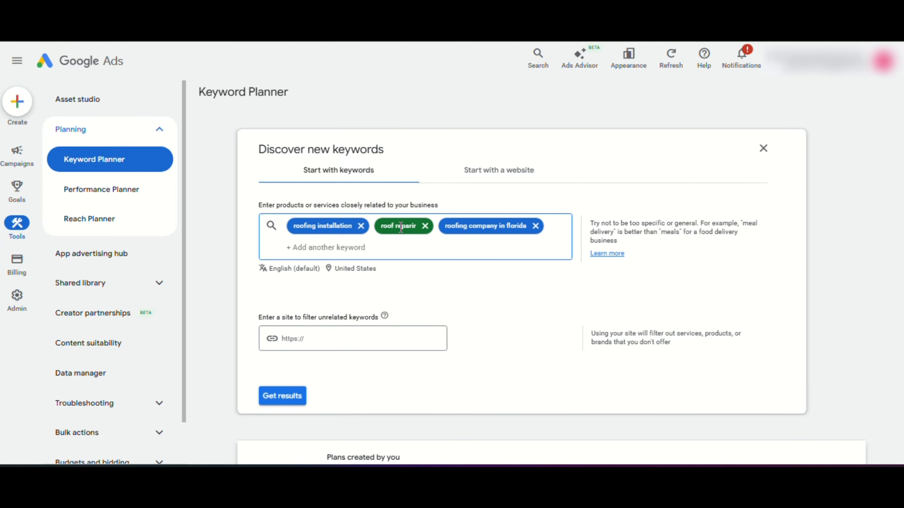
pyautogui.click(283, 395)
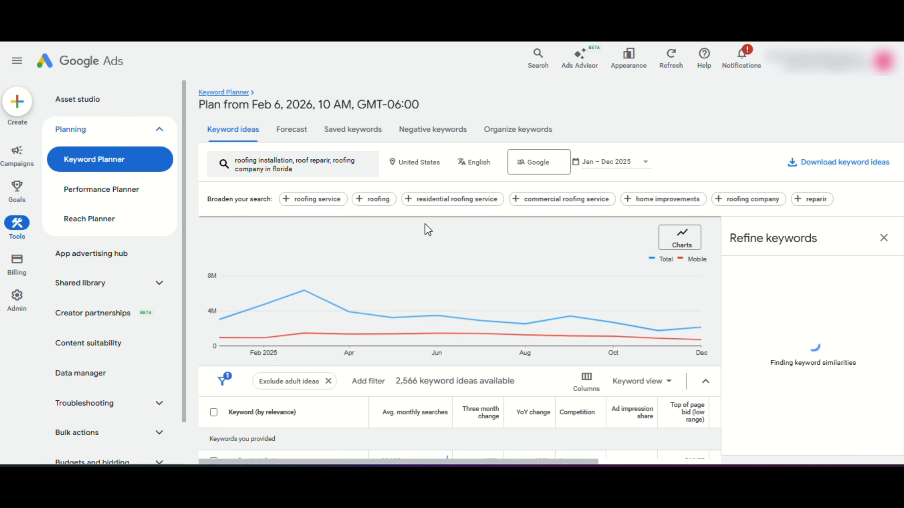
# - Show 200 rows per page in the keyword ideas table
pyautogui.scroll(-5, 350, 215)
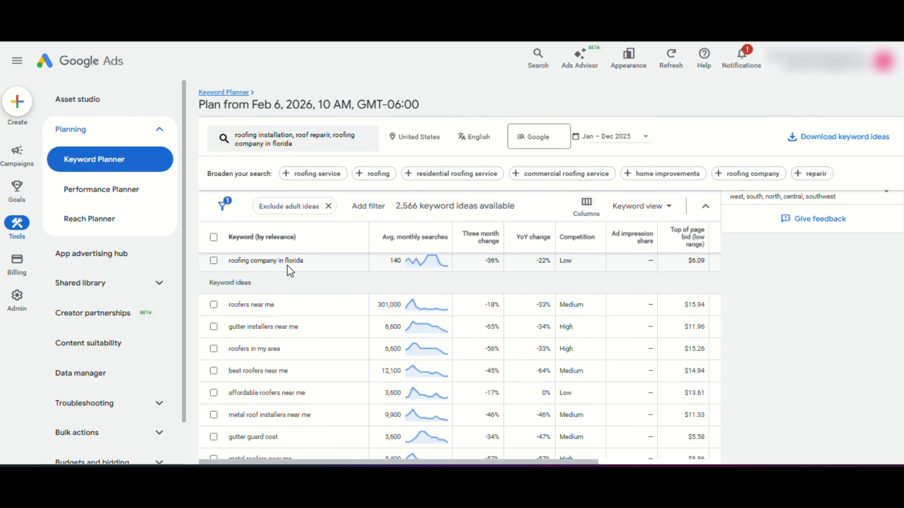
pyautogui.moveTo(411, 262)
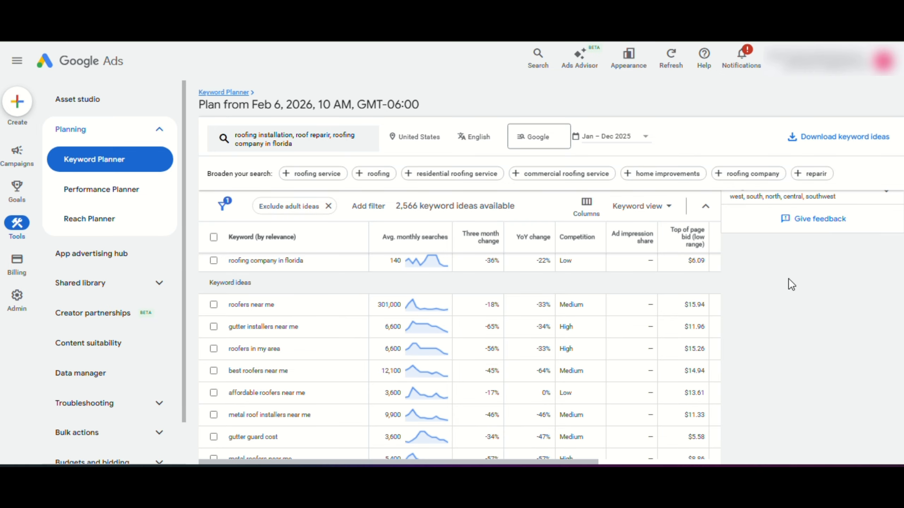
pyautogui.scroll(-2, 294, 351)
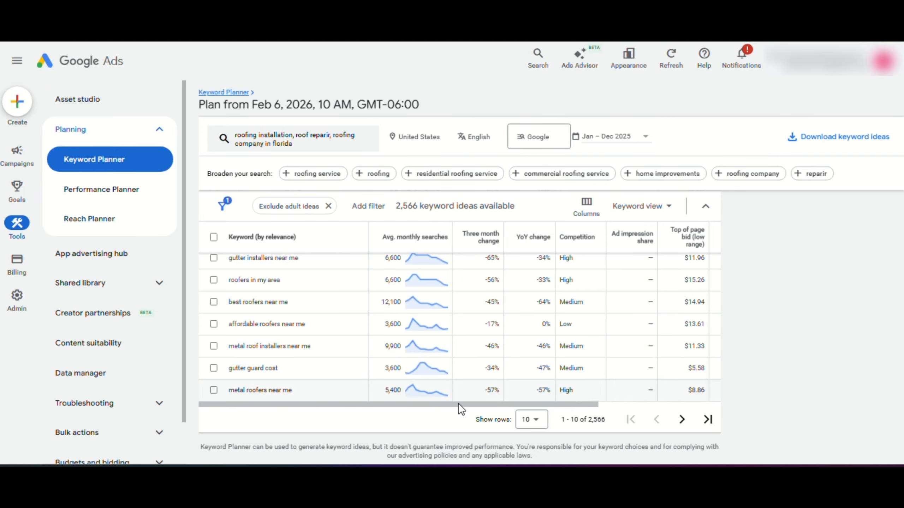
pyautogui.click(530, 420)
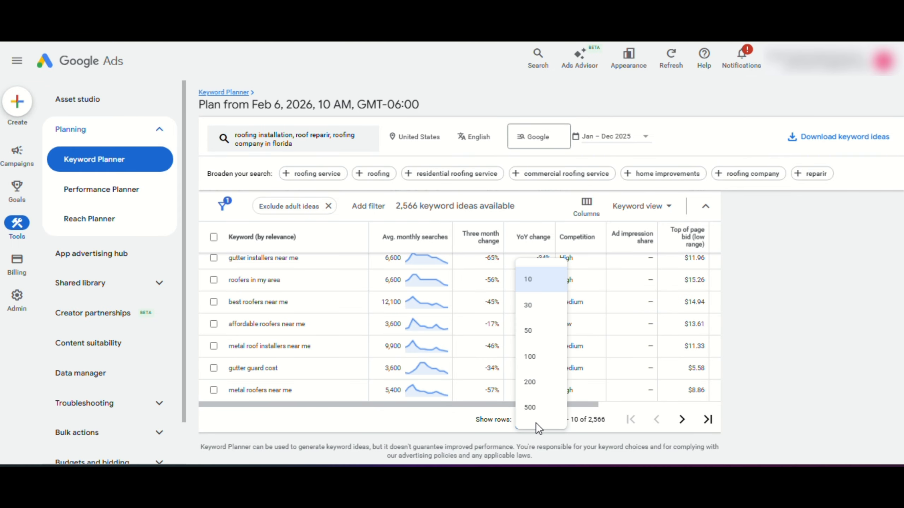
pyautogui.click(530, 383)
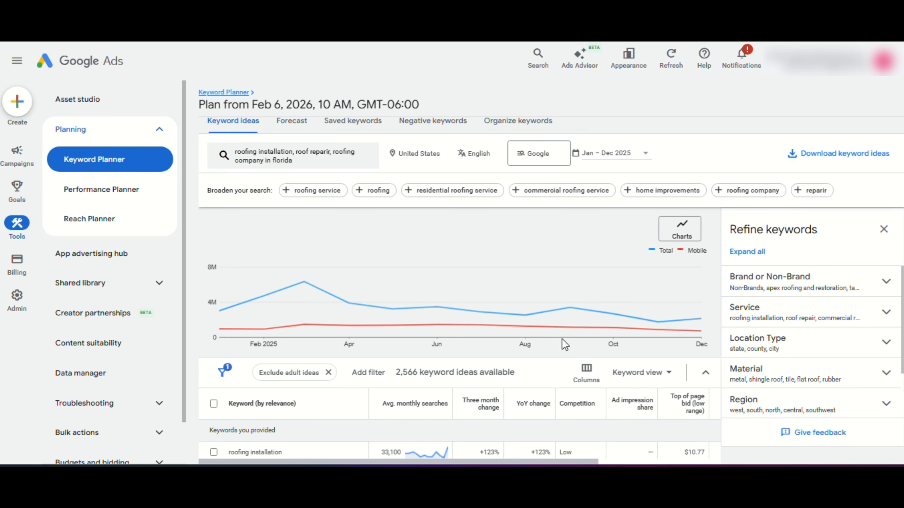
# - Review the average monthly searches, trends, competition and bid estimates for the provided keywords and the keyword ideas
pyautogui.scroll(-3, 591, 270)
pyautogui.scroll(-3, 599, 287)
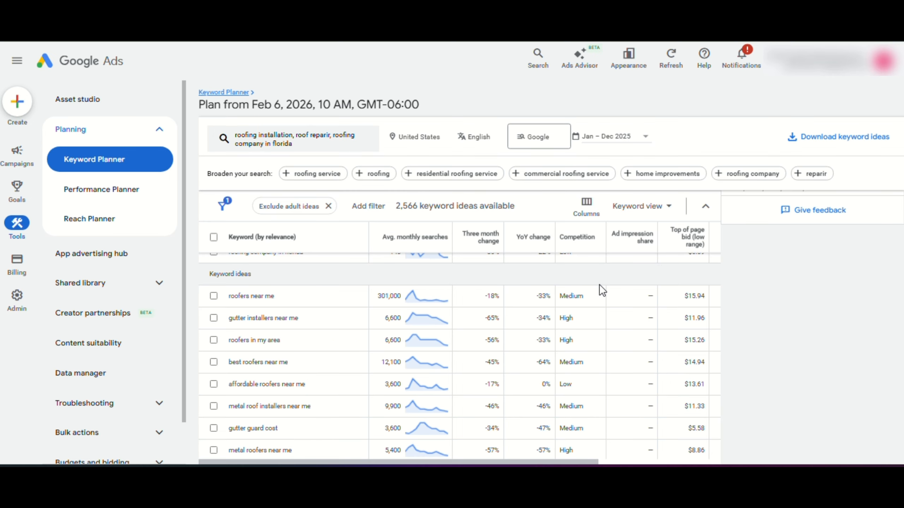
pyautogui.scroll(6, 486, 383)
pyautogui.scroll(-5, 514, 382)
pyautogui.scroll(3, 505, 384)
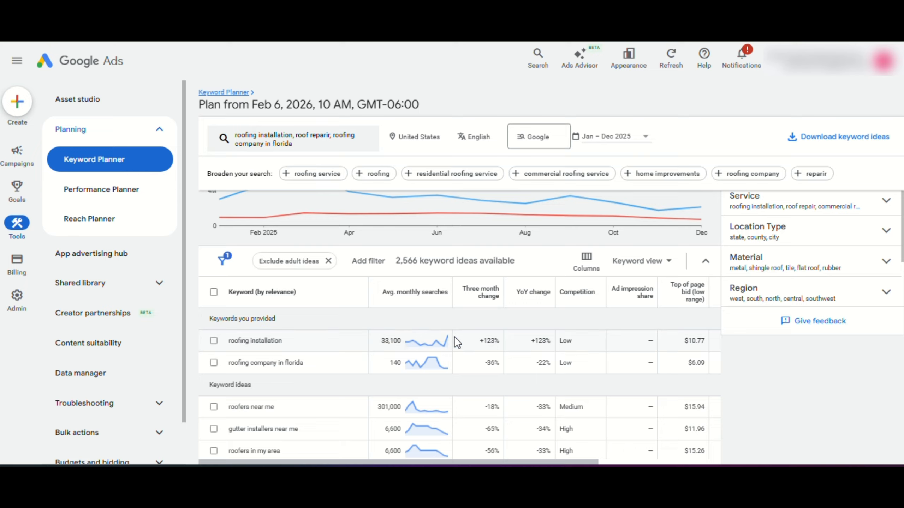
pyautogui.moveTo(437, 368)
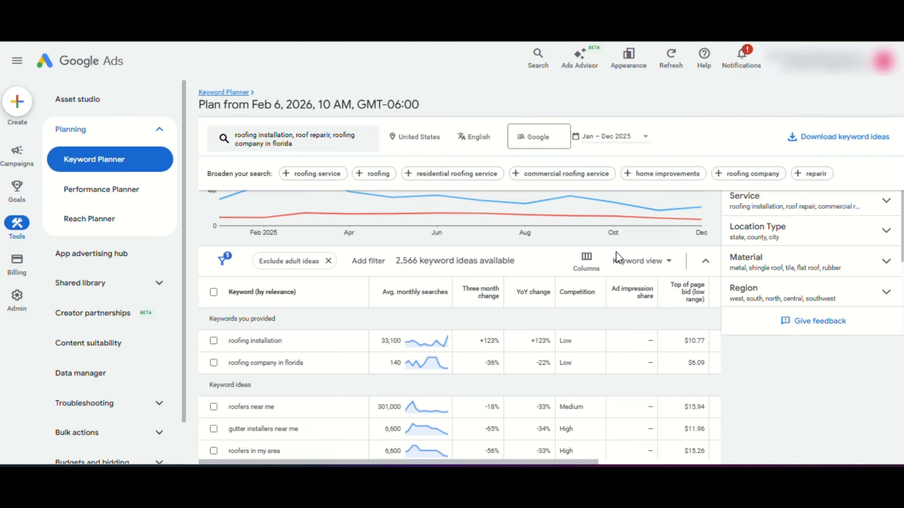
pyautogui.scroll(3, 861, 283)
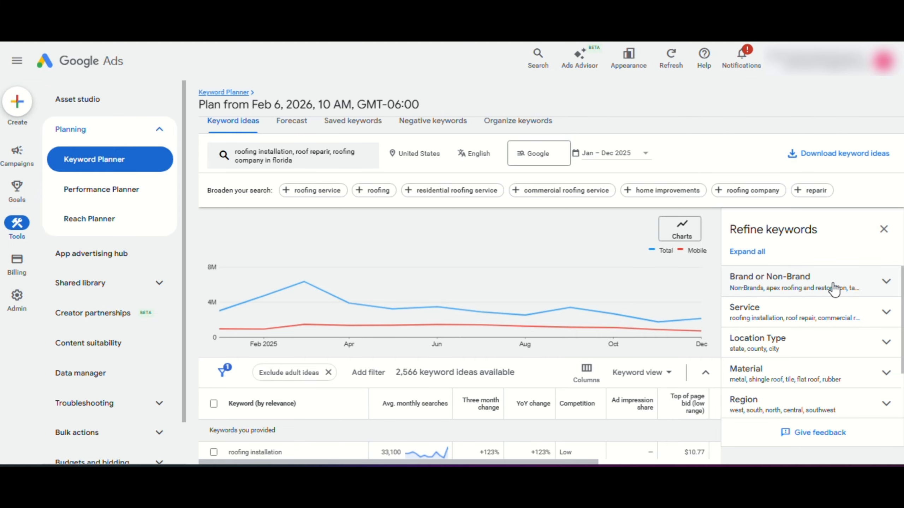
# - Exclude keywords in the "Other" group of the Service refinement
pyautogui.click(872, 322)
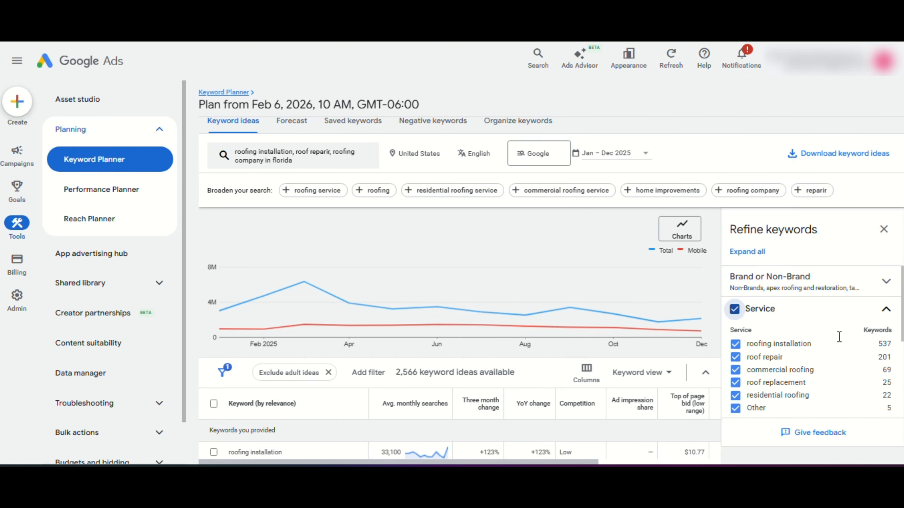
pyautogui.scroll(-5, 831, 338)
pyautogui.scroll(5, 811, 329)
pyautogui.click(736, 409)
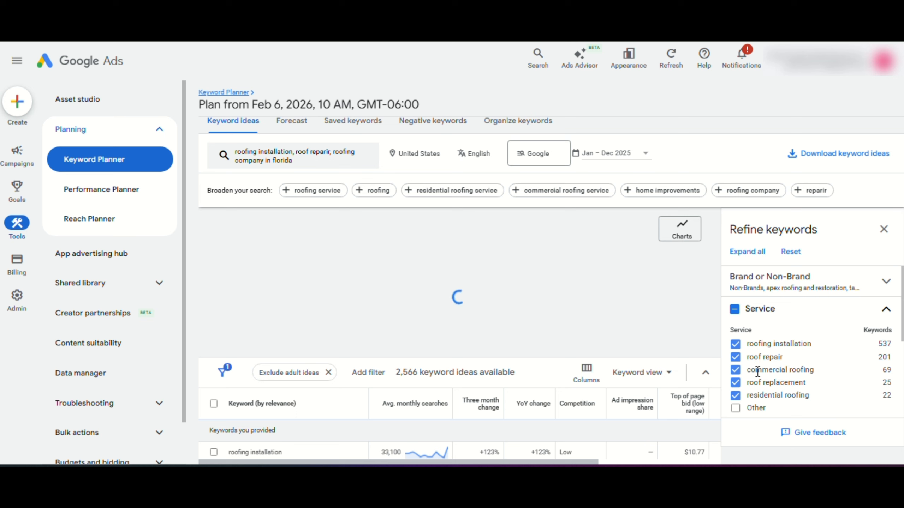
# - Look through the Location Type and Material keyword refinements, and close the Refine keywords pane to return to the keyword list
pyautogui.scroll(-3, 768, 349)
pyautogui.click(801, 333)
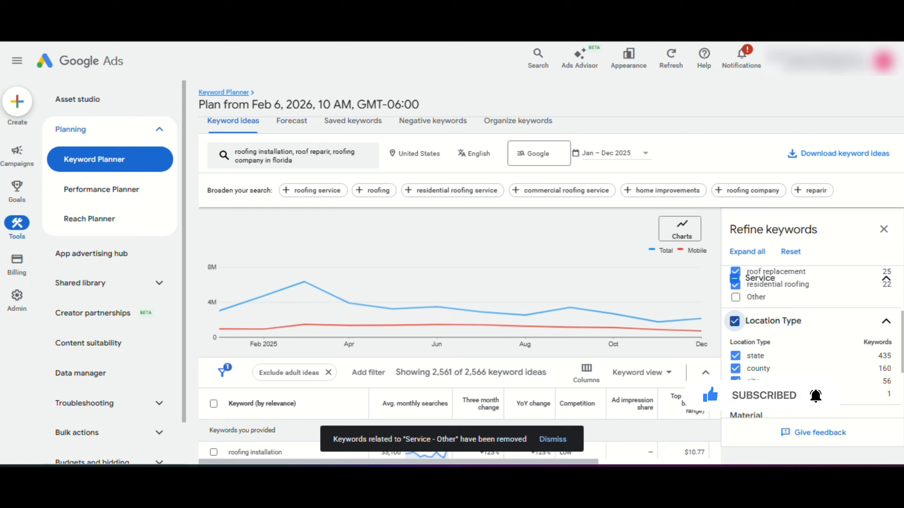
pyautogui.click(878, 324)
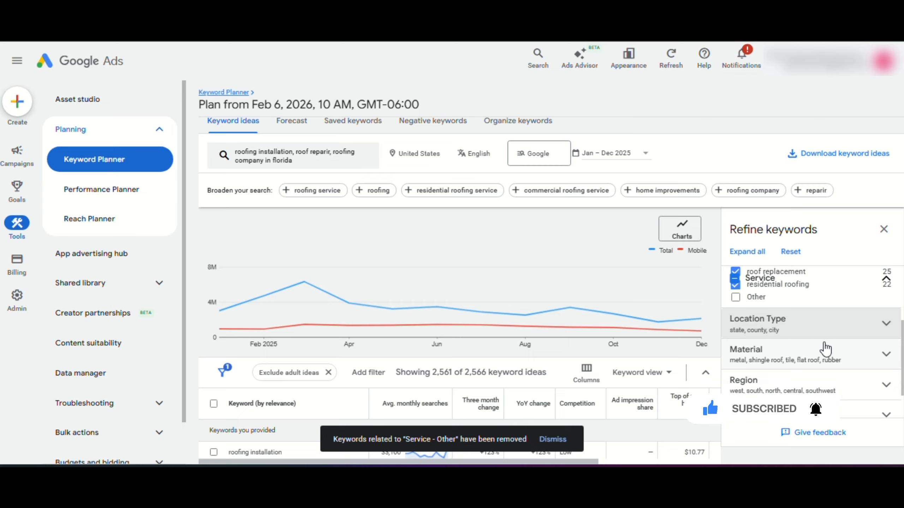
pyautogui.click(864, 353)
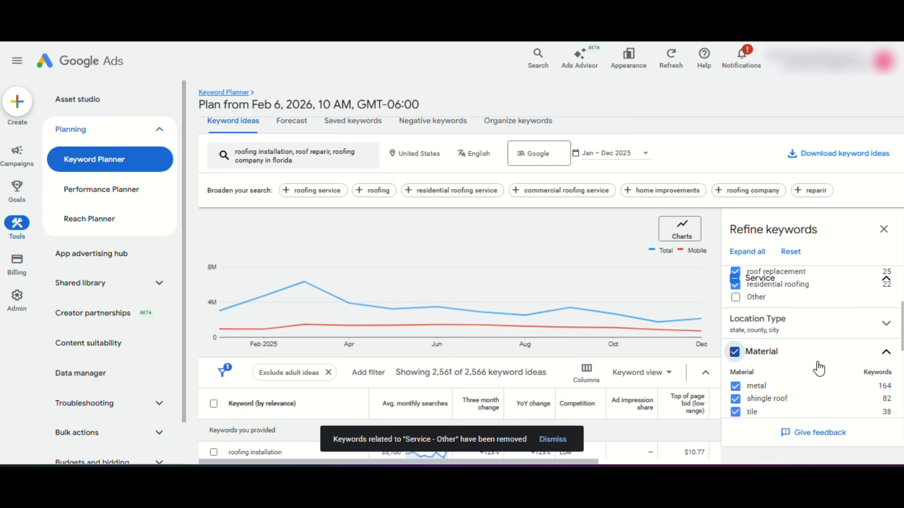
pyautogui.scroll(-3, 813, 365)
pyautogui.scroll(2, 775, 326)
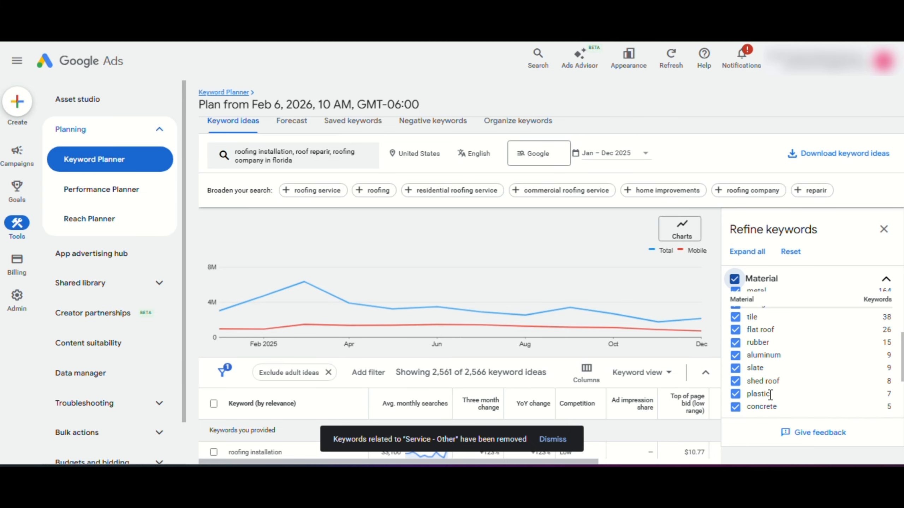
pyautogui.click(886, 280)
pyautogui.scroll(-5, 820, 362)
pyautogui.scroll(5, 811, 352)
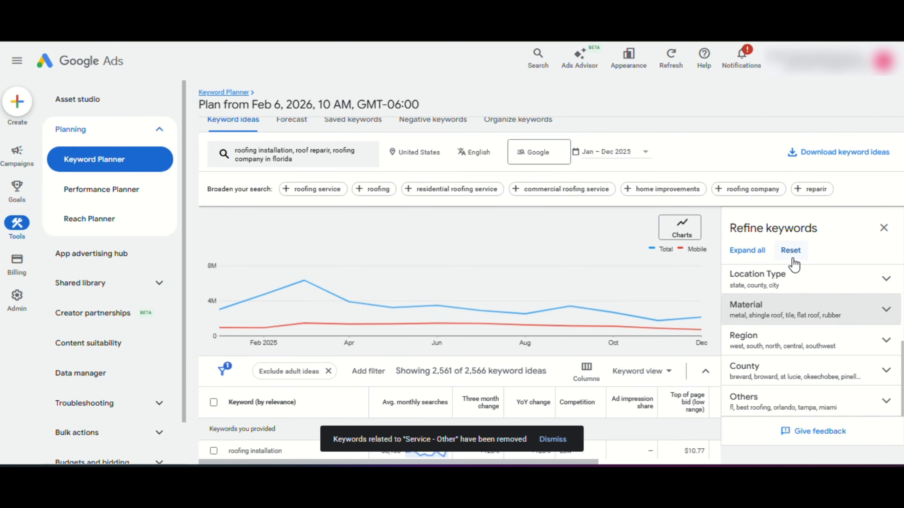
pyautogui.click(883, 228)
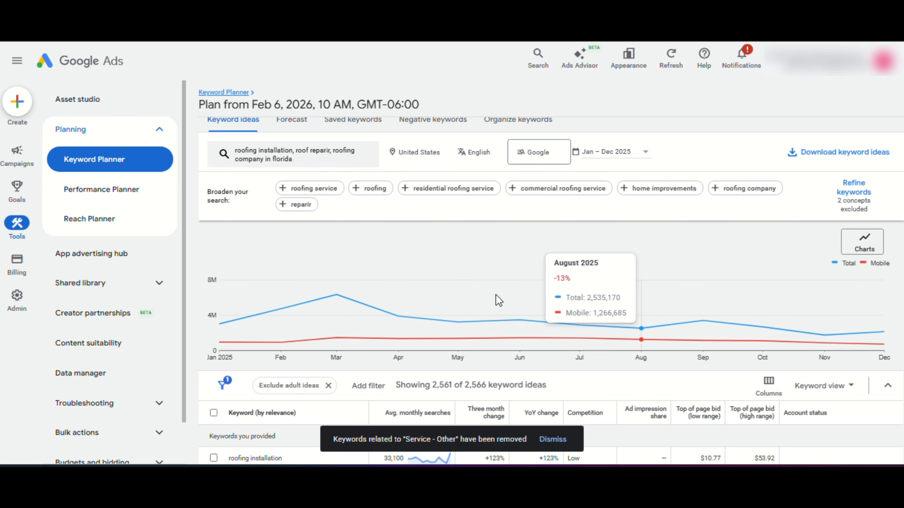
pyautogui.scroll(-5, 495, 295)
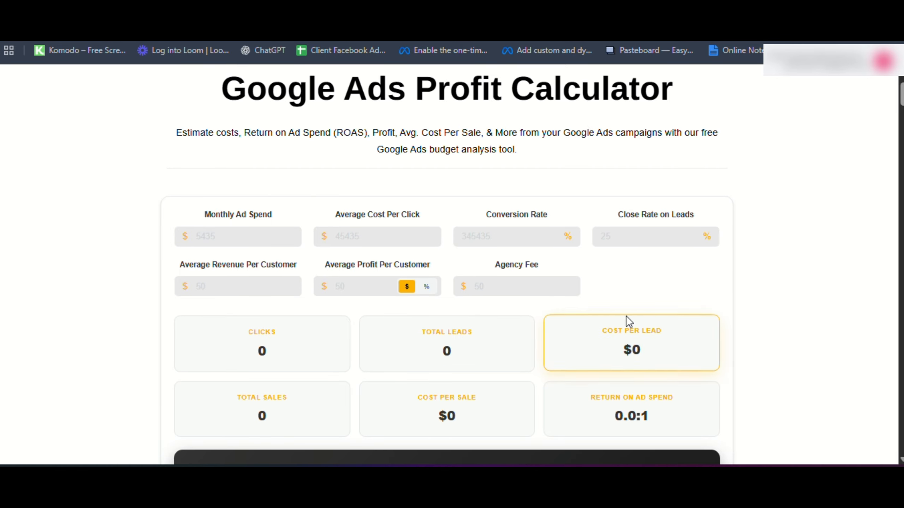
# - Examine the Google Ads Profit Calculator's result cards, return on investment and monthly summary
pyautogui.scroll(-3, 570, 316)
pyautogui.scroll(-3, 430, 368)
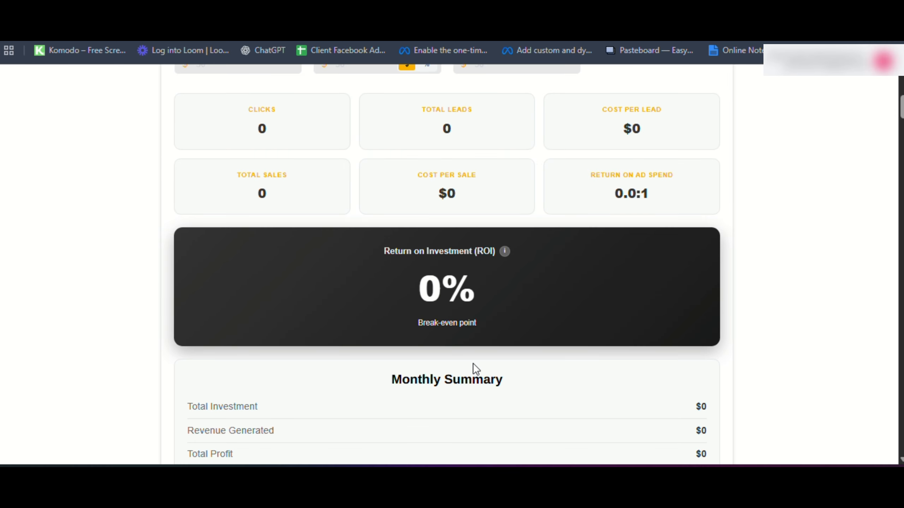
pyautogui.scroll(-3, 472, 364)
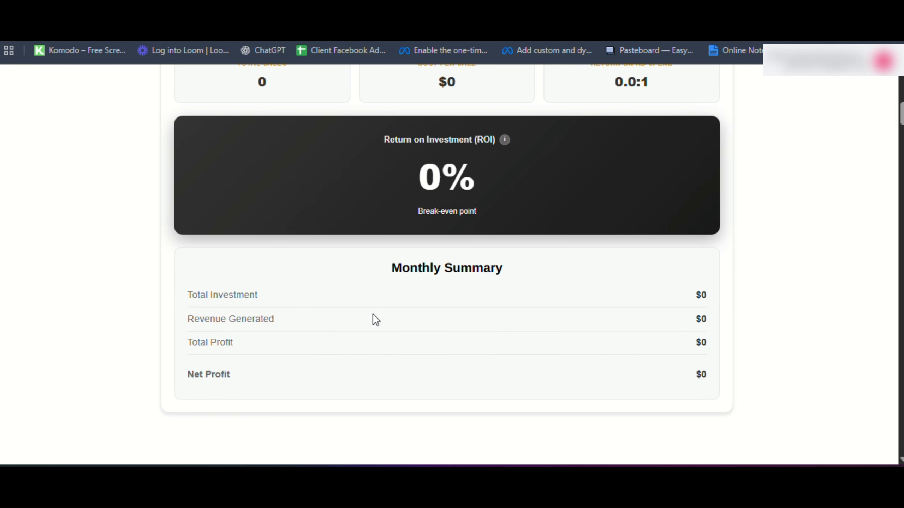
pyautogui.scroll(9, 626, 321)
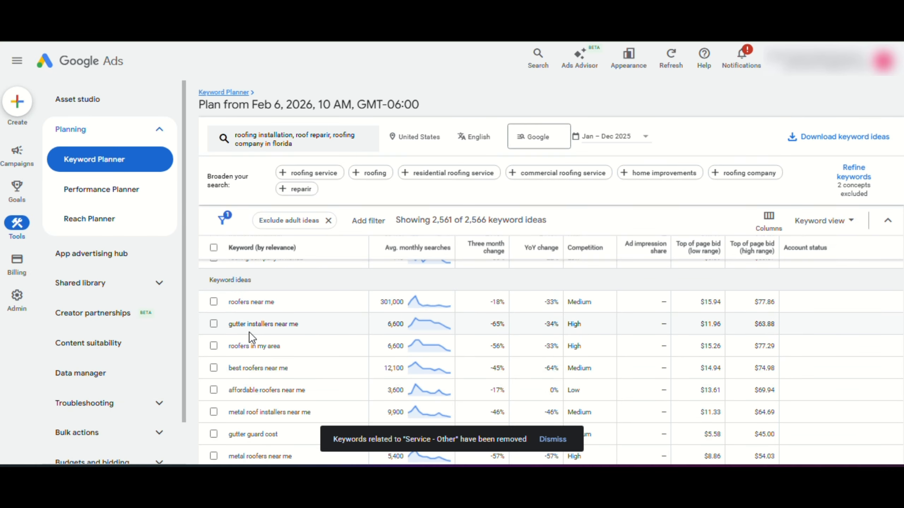
# - Select the keyword ideas "roofers near me", "best roofers near me", "affordable roofers near me" and "metal roof installers near me"
pyautogui.click(214, 302)
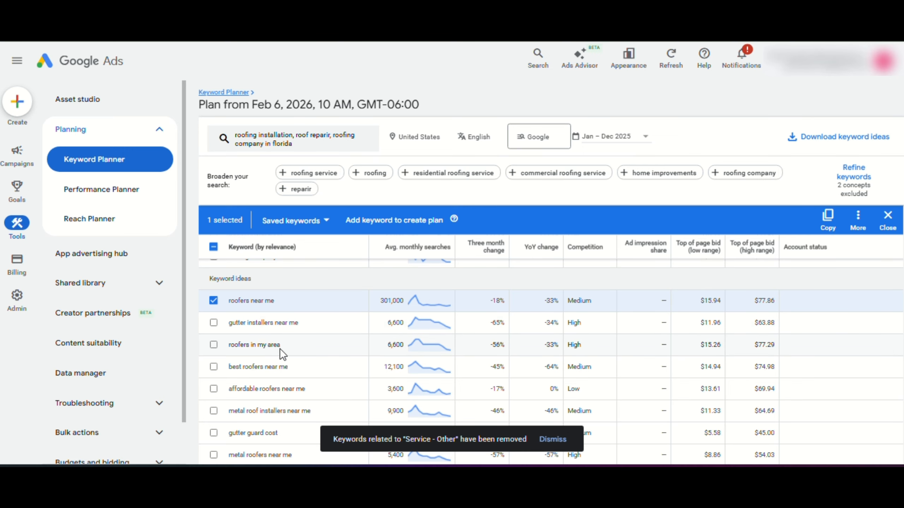
pyautogui.click(213, 367)
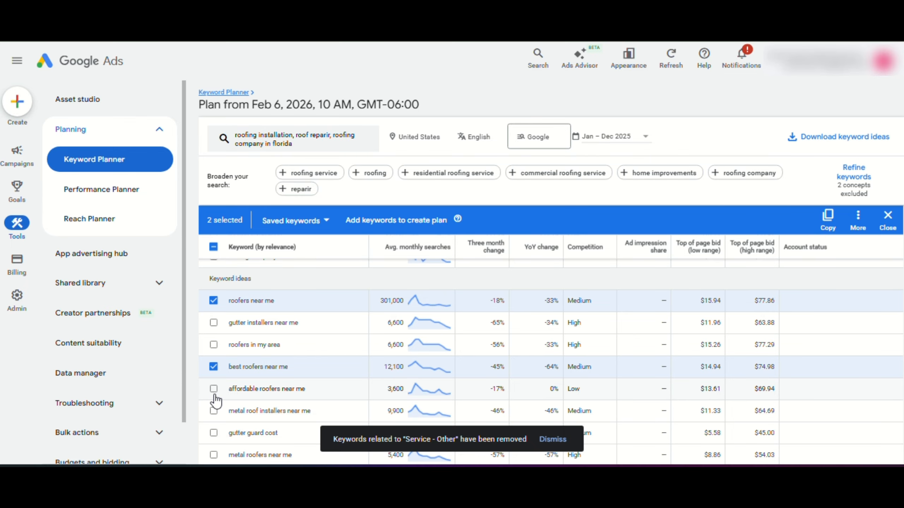
pyautogui.click(214, 389)
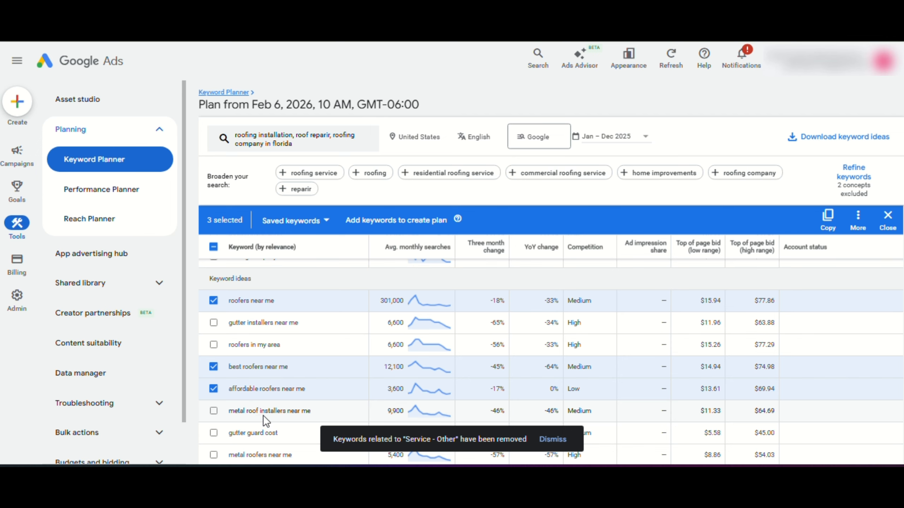
pyautogui.click(215, 414)
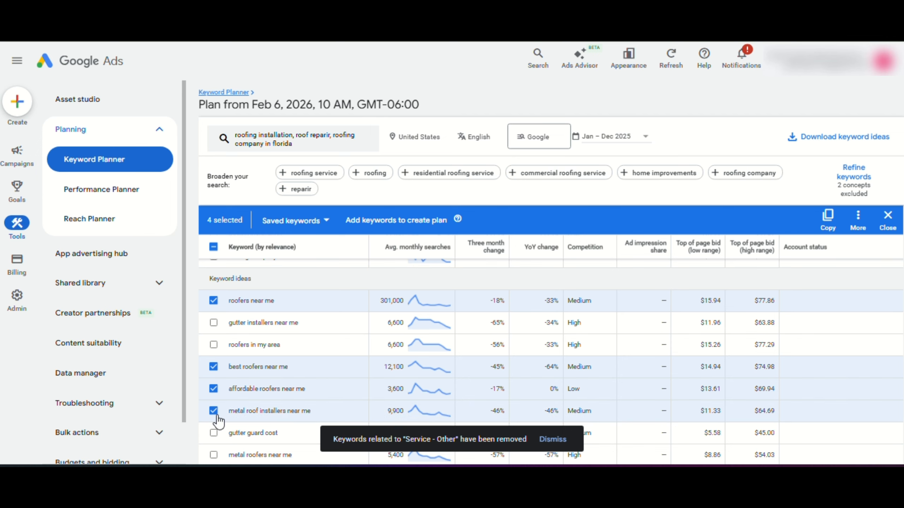
# - Add "local roofers near me", "roofing companies jacksonville fl" and "roof installers near me" to the keyword selection, dismissing the removal notice
pyautogui.scroll(-3, 295, 395)
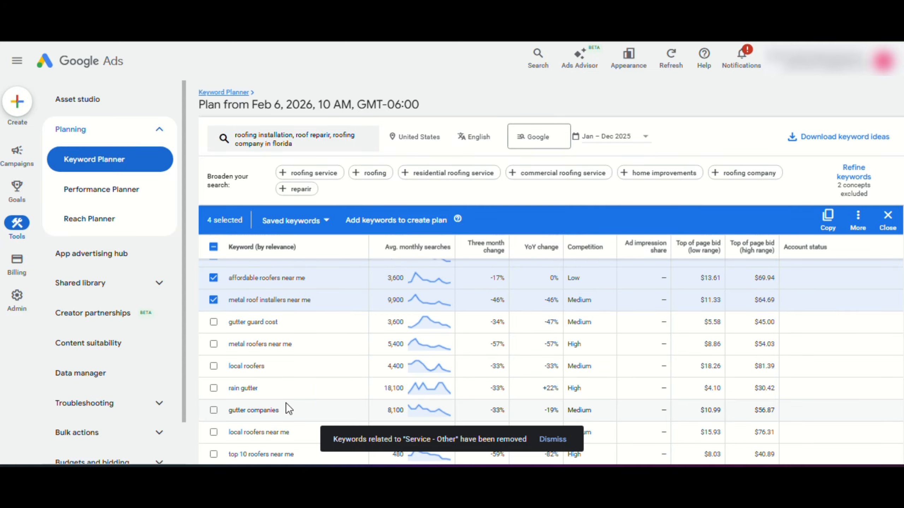
pyautogui.click(552, 440)
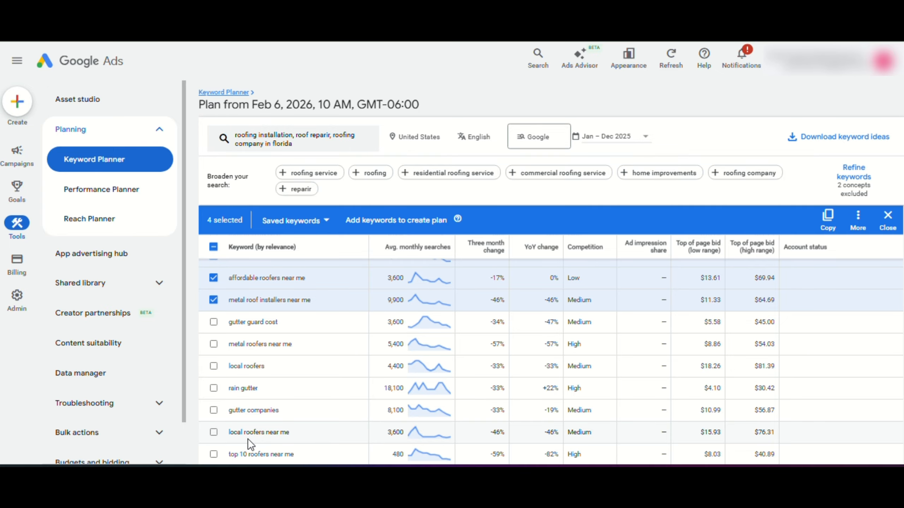
pyautogui.click(214, 433)
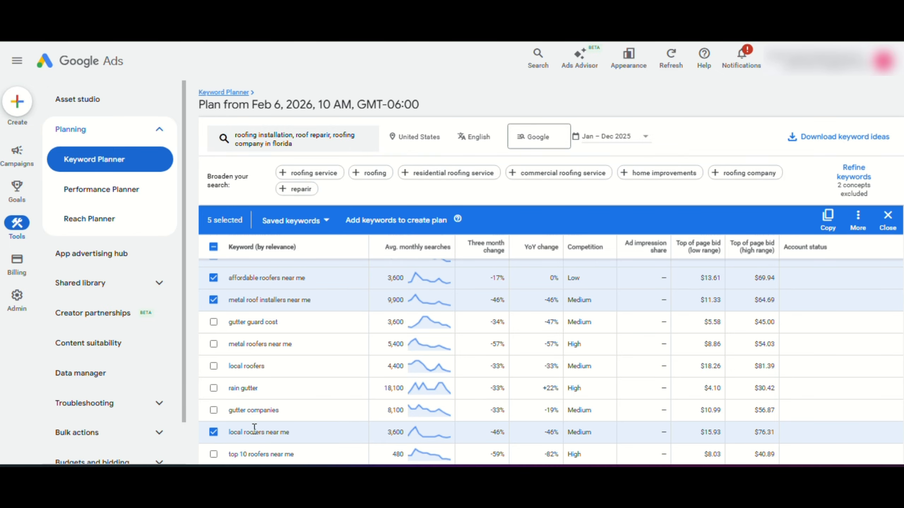
pyautogui.scroll(-3, 297, 347)
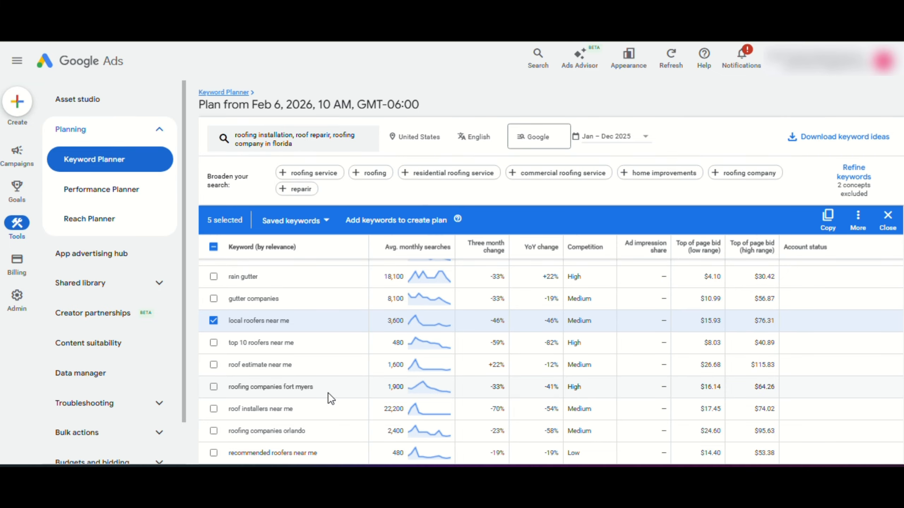
pyautogui.scroll(-3, 321, 355)
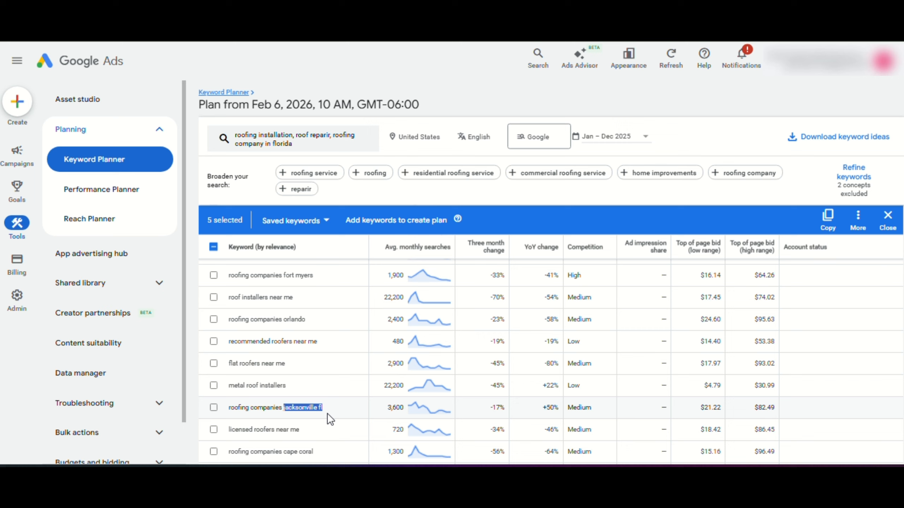
pyautogui.click(339, 410)
pyautogui.click(214, 409)
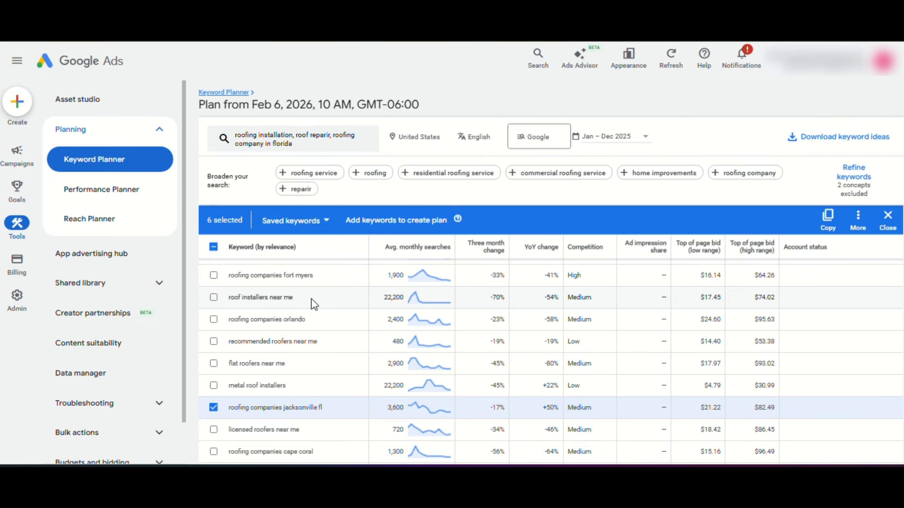
pyautogui.click(214, 298)
# - Look over the remaining keyword ideas, select every keyword on the page and add them to the plan
pyautogui.scroll(-5, 341, 333)
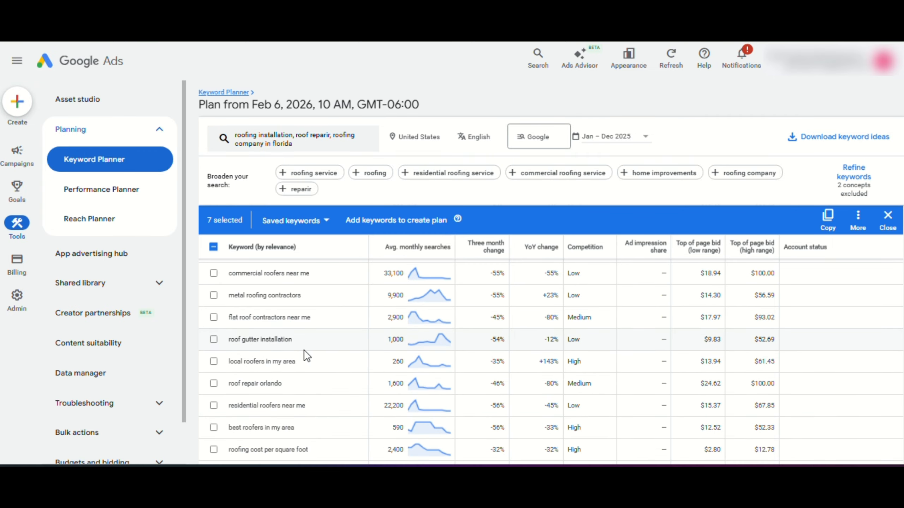
pyautogui.scroll(-3, 303, 348)
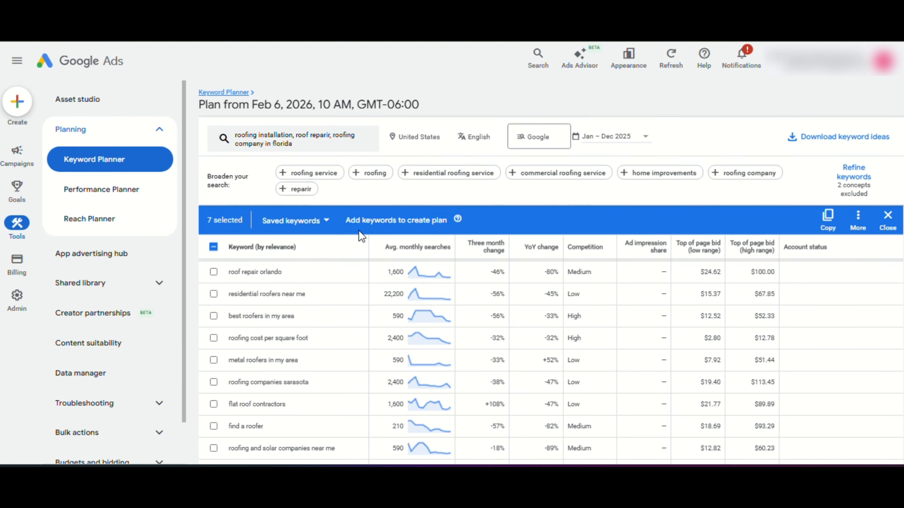
pyautogui.scroll(-5, 336, 303)
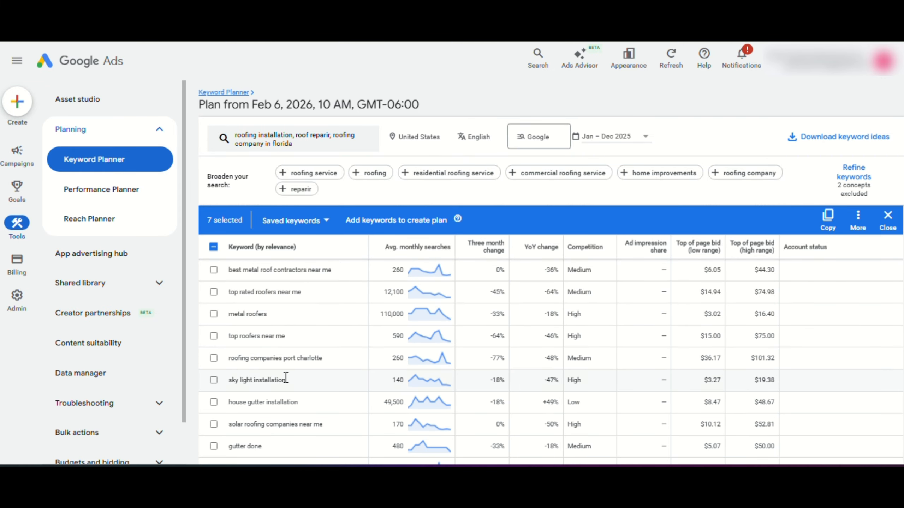
pyautogui.scroll(5, 286, 378)
pyautogui.scroll(-3, 259, 360)
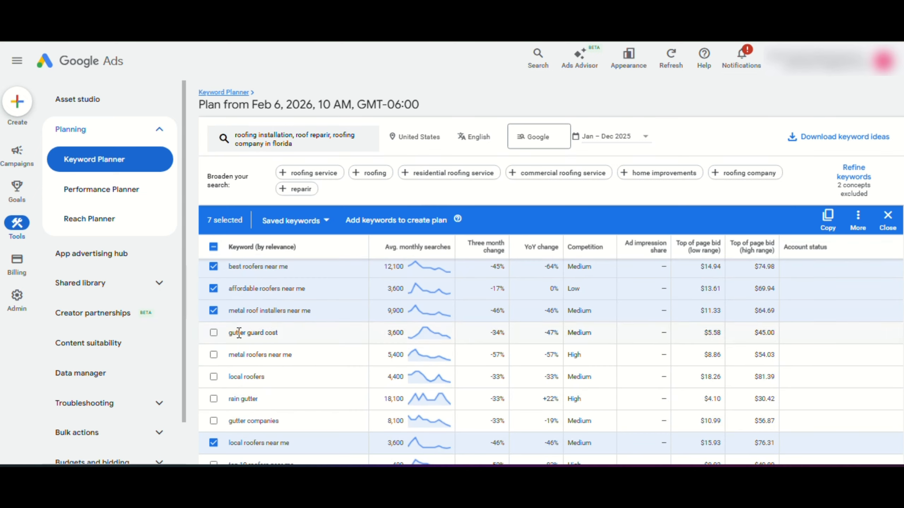
pyautogui.click(213, 248)
pyautogui.click(213, 248)
pyautogui.click(213, 248)
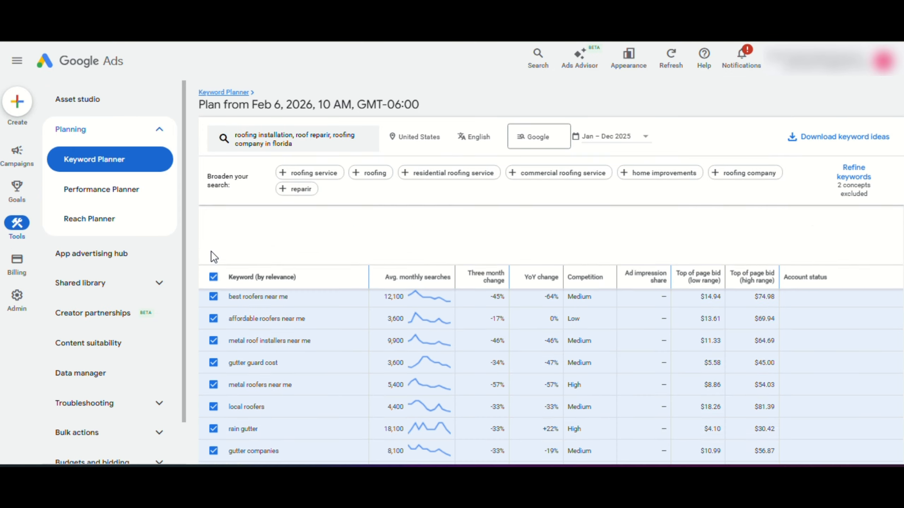
pyautogui.scroll(-3, 306, 334)
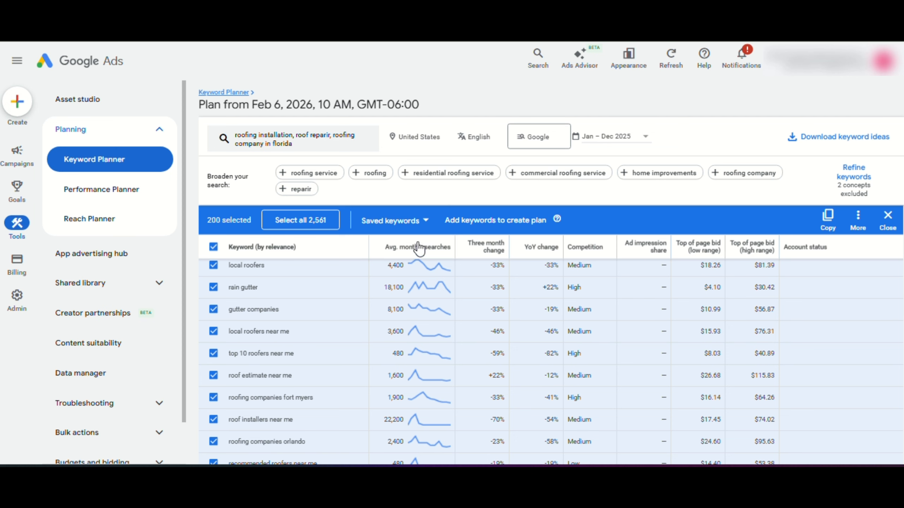
pyautogui.click(485, 225)
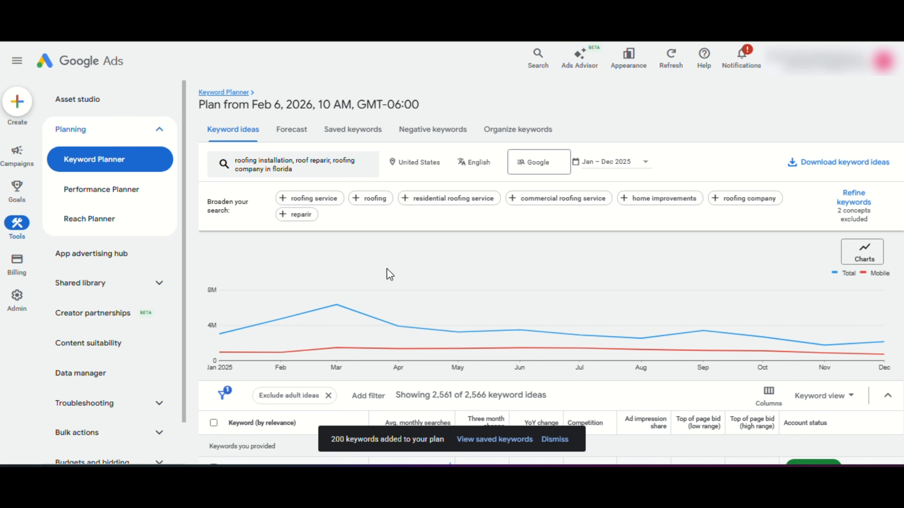
# - Generate a forecast for all saved keywords and view its estimated performance
pyautogui.click(297, 135)
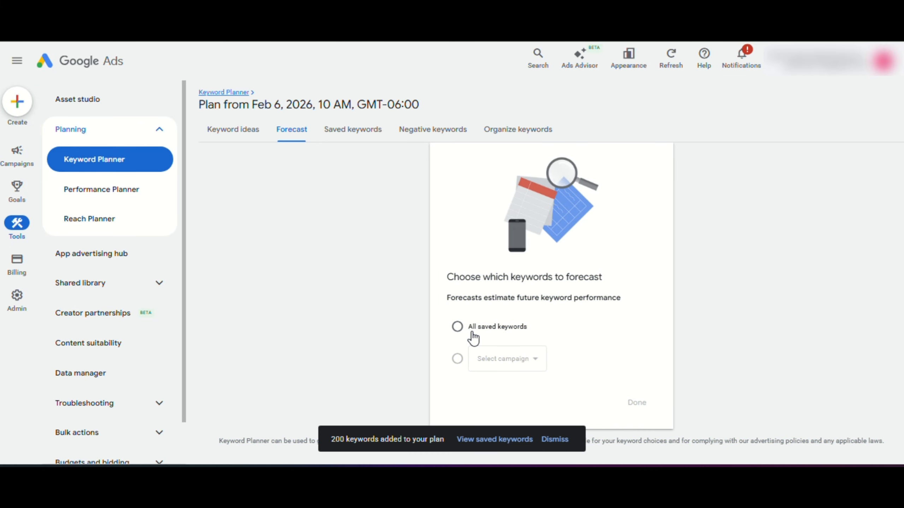
pyautogui.click(557, 439)
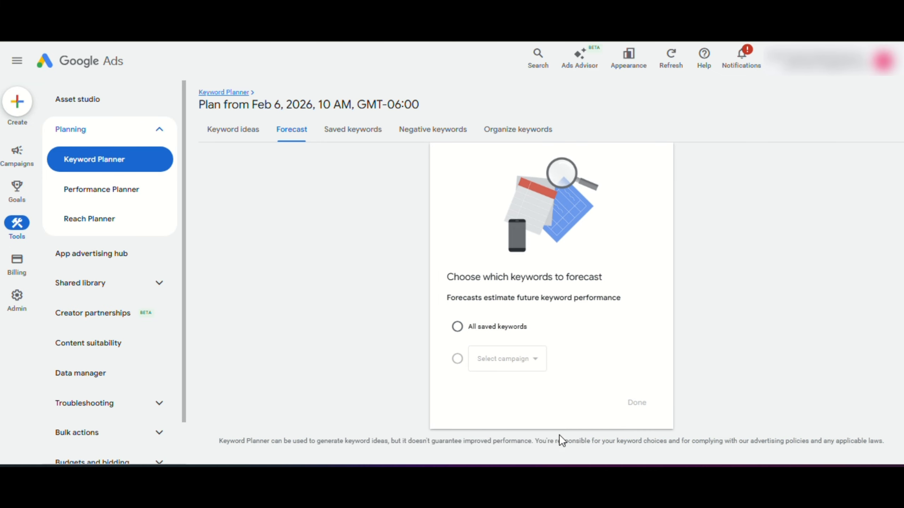
pyautogui.click(457, 327)
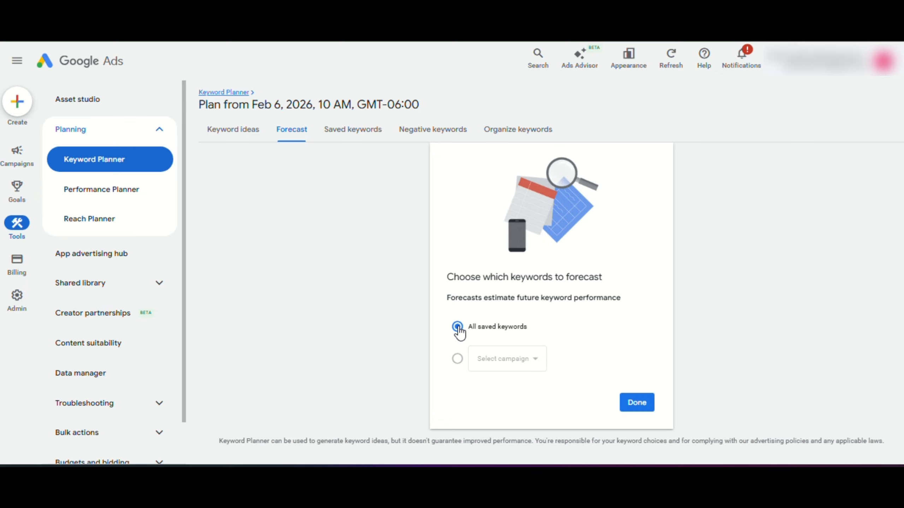
pyautogui.click(644, 404)
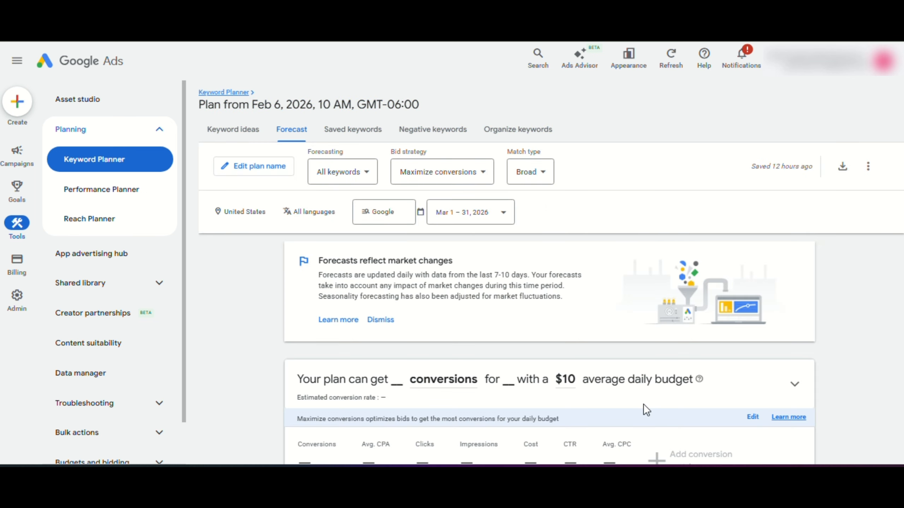
pyautogui.scroll(-3, 548, 309)
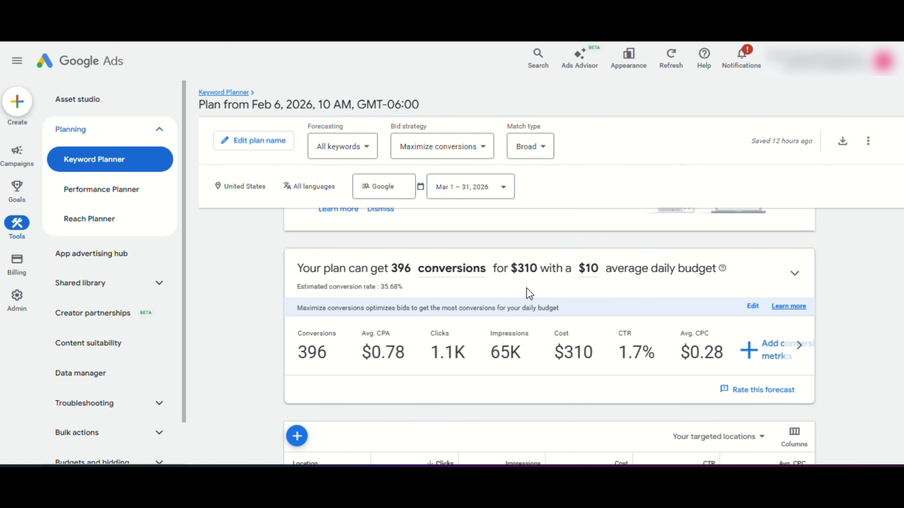
# - Set the forecast period to Next quarter, Apr 1 – Jun 30, 2026
pyautogui.scroll(3, 527, 289)
pyautogui.click(468, 213)
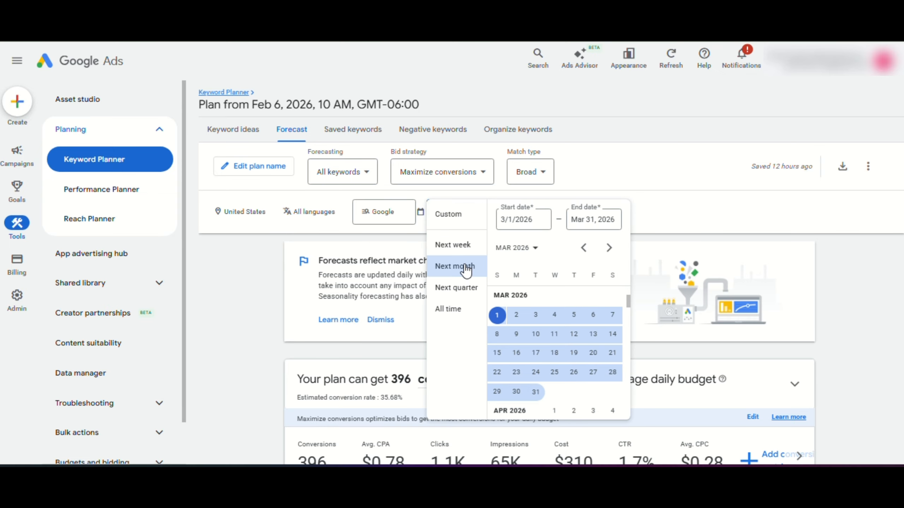
pyautogui.click(524, 218)
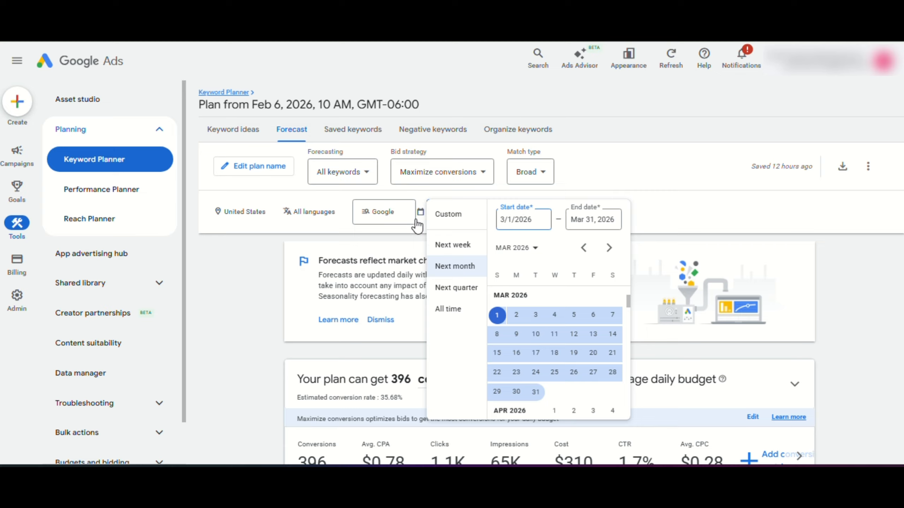
pyautogui.click(399, 231)
pyautogui.click(448, 221)
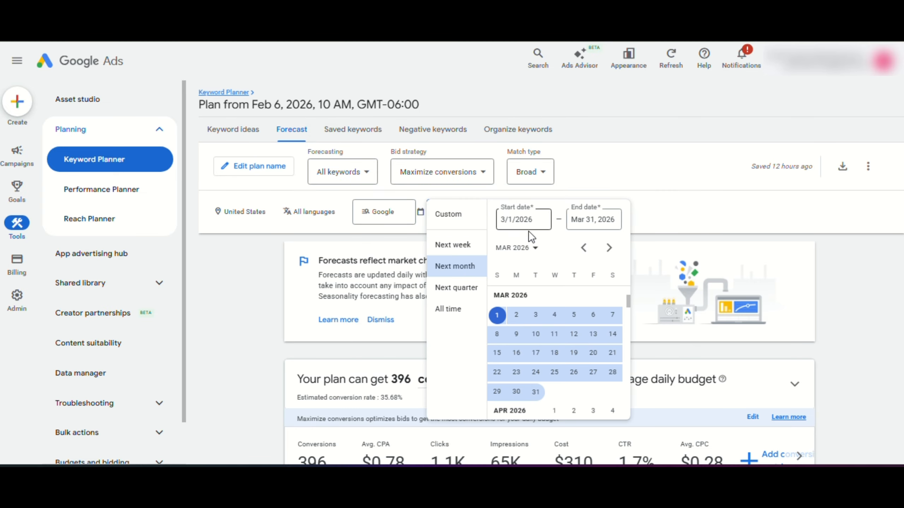
pyautogui.scroll(3, 516, 312)
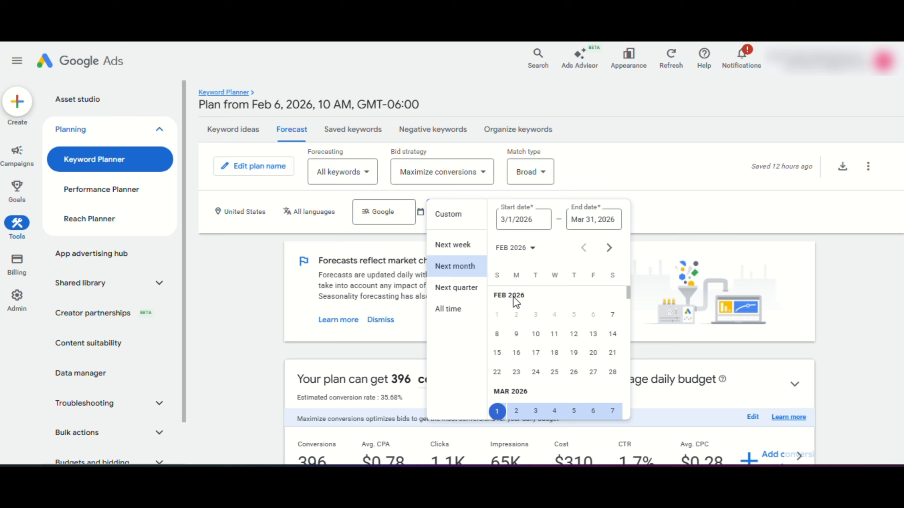
pyautogui.scroll(-10, 515, 302)
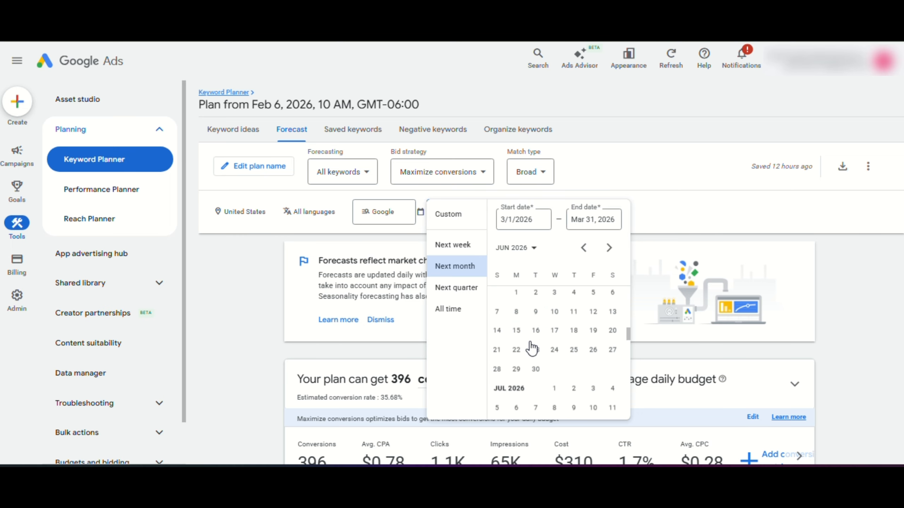
pyautogui.scroll(-7, 532, 348)
pyautogui.scroll(15, 535, 356)
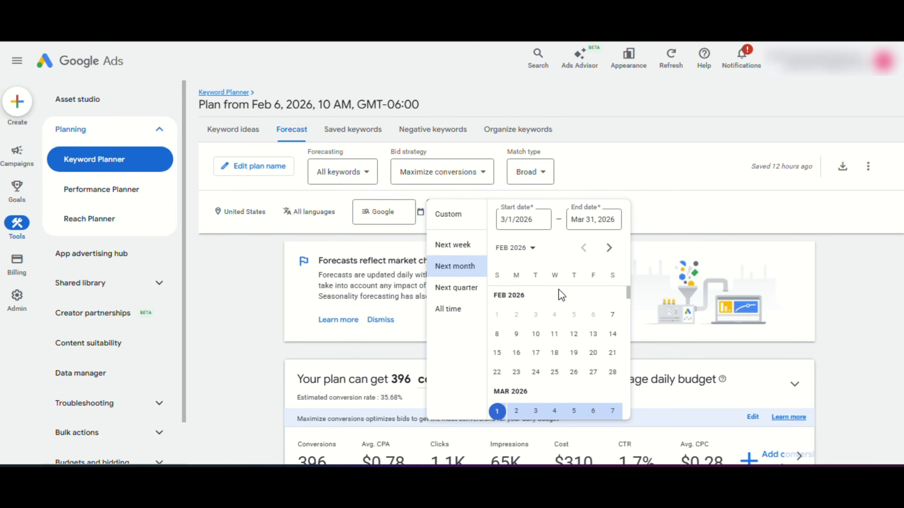
pyautogui.click(457, 288)
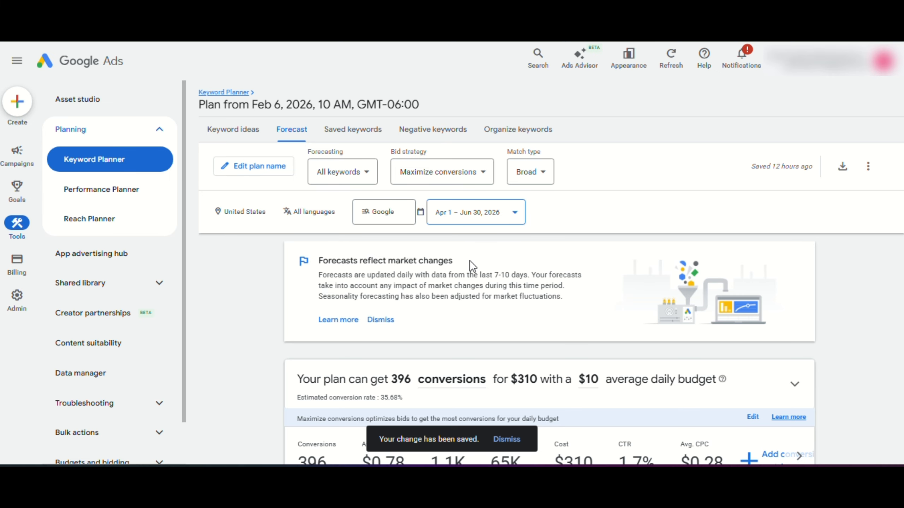
# - Review the quarterly forecast's conversions, CPA, clicks, cost and average CPC, and recheck the chosen forecast period
pyautogui.scroll(-3, 525, 278)
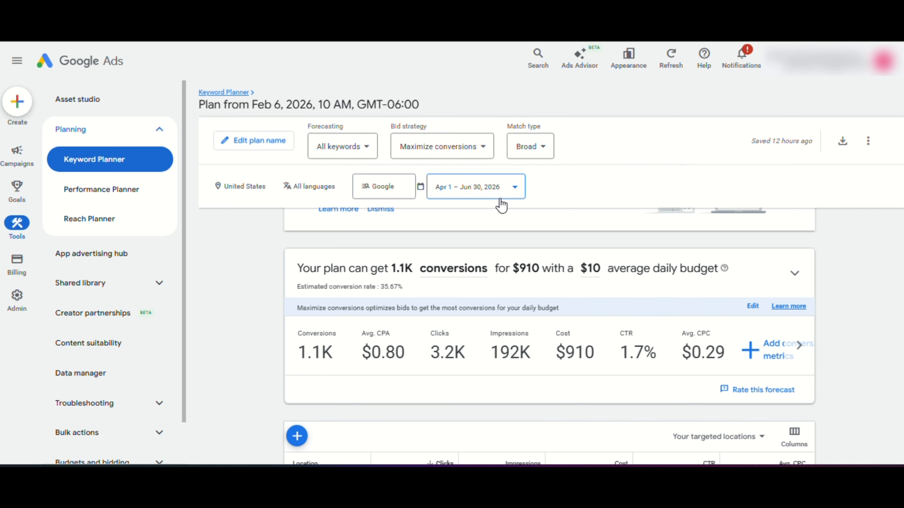
pyautogui.click(476, 196)
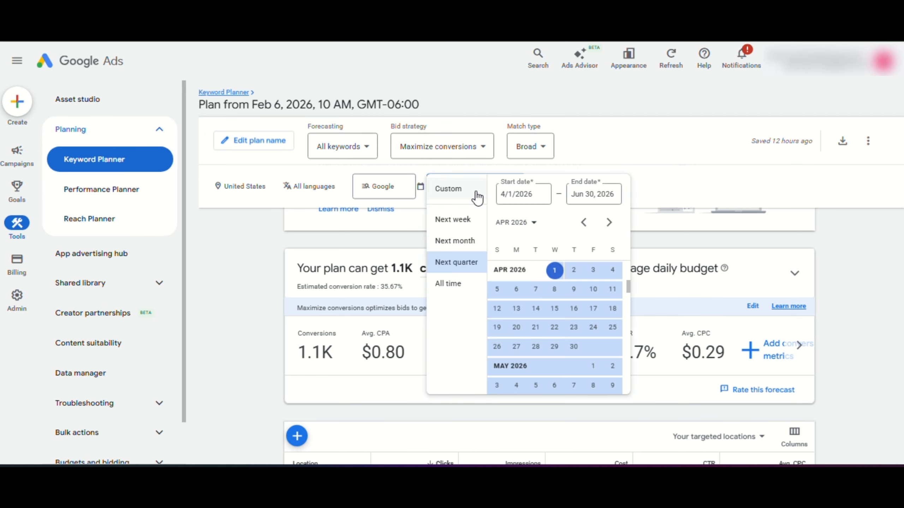
pyautogui.click(472, 269)
pyautogui.scroll(2, 542, 243)
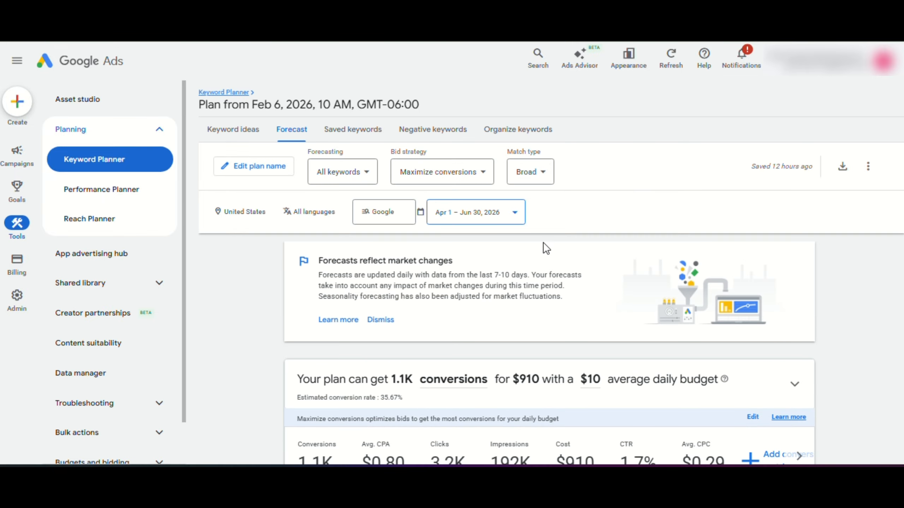
pyautogui.scroll(-2, 504, 277)
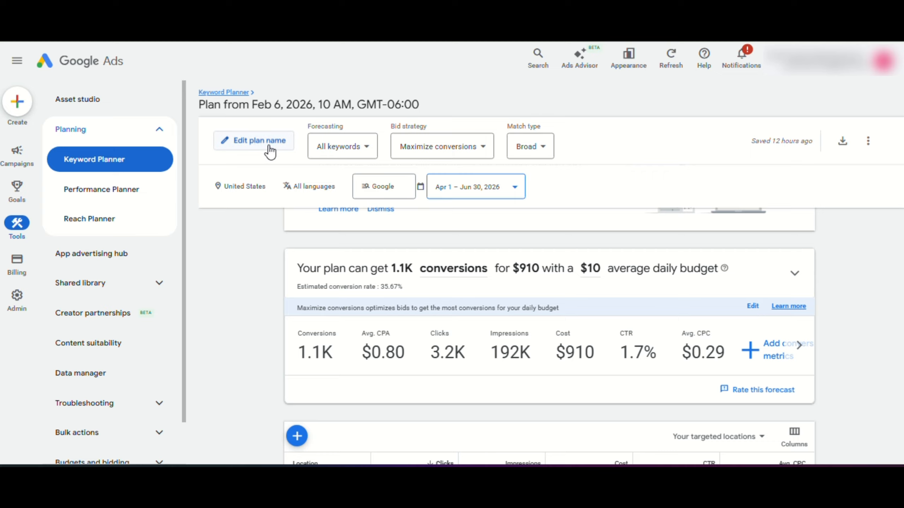
# - Rename the keyword plan as Roofing Kw and save the new name
pyautogui.click(257, 144)
pyautogui.tripleClick(305, 157)
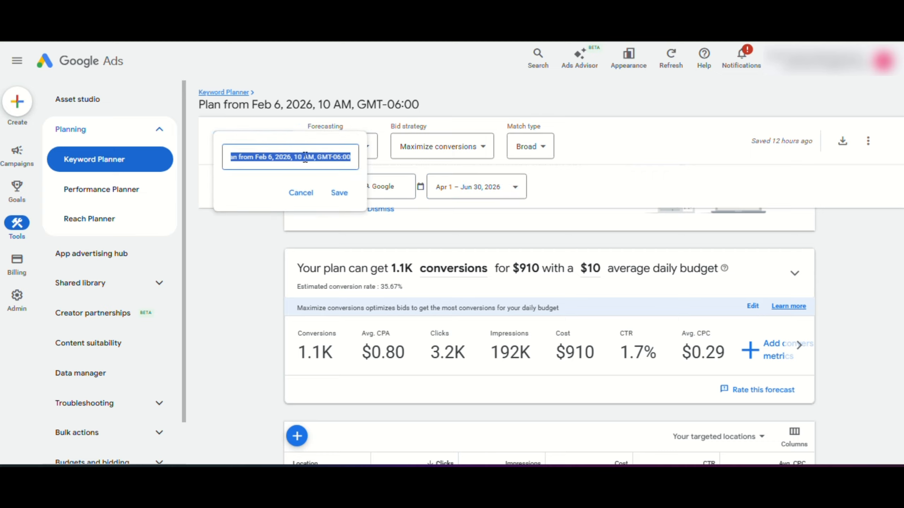
pyautogui.write('Roofing ')
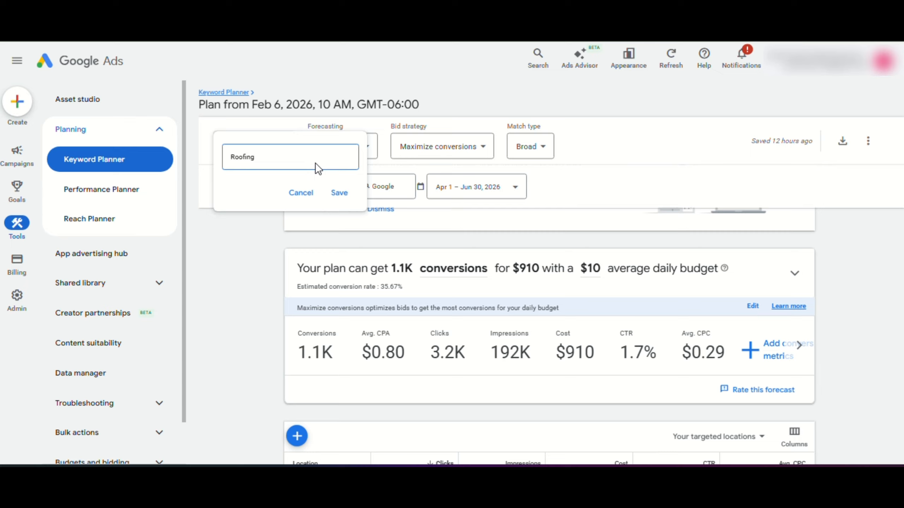
pyautogui.write('Kw')
pyautogui.click(339, 193)
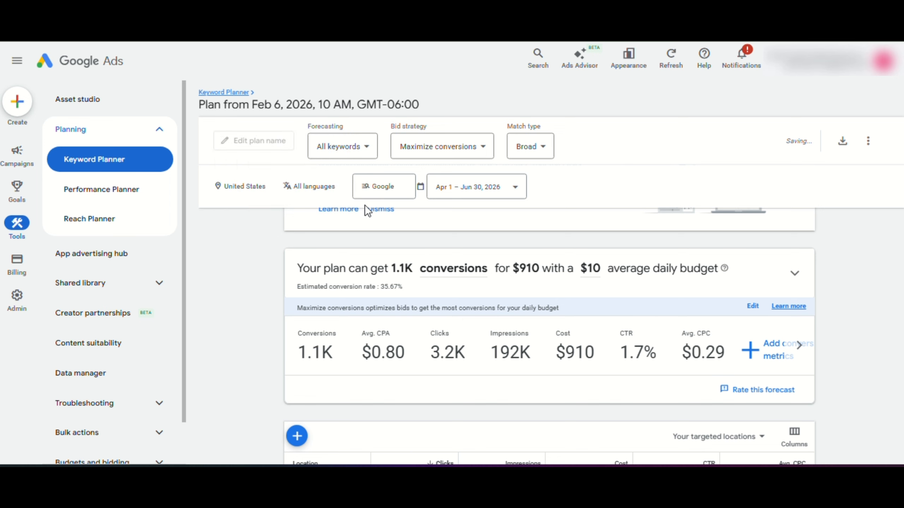
pyautogui.moveTo(197, 105); pyautogui.dragTo(284, 103)
pyautogui.click(283, 103)
# - Set the forecast's bid strategy to Maximize clicks and apply it
pyautogui.scroll(-3, 544, 288)
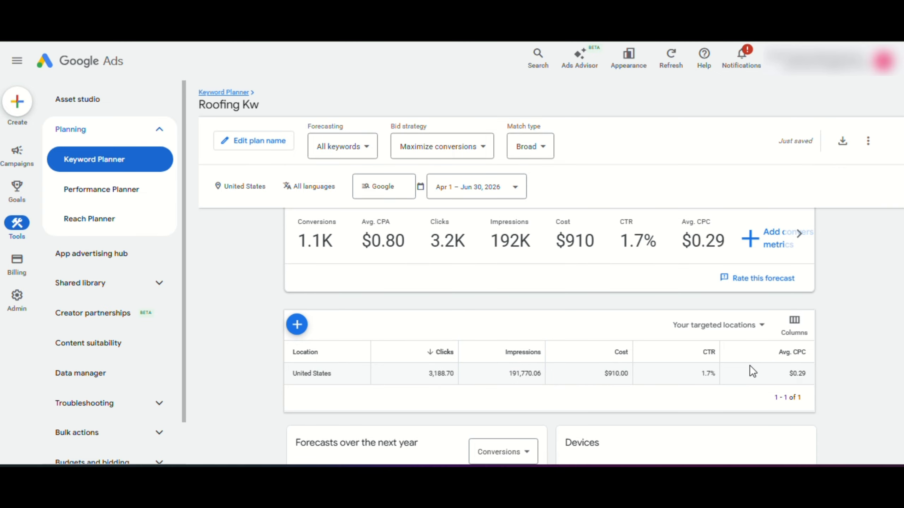
pyautogui.scroll(3, 679, 377)
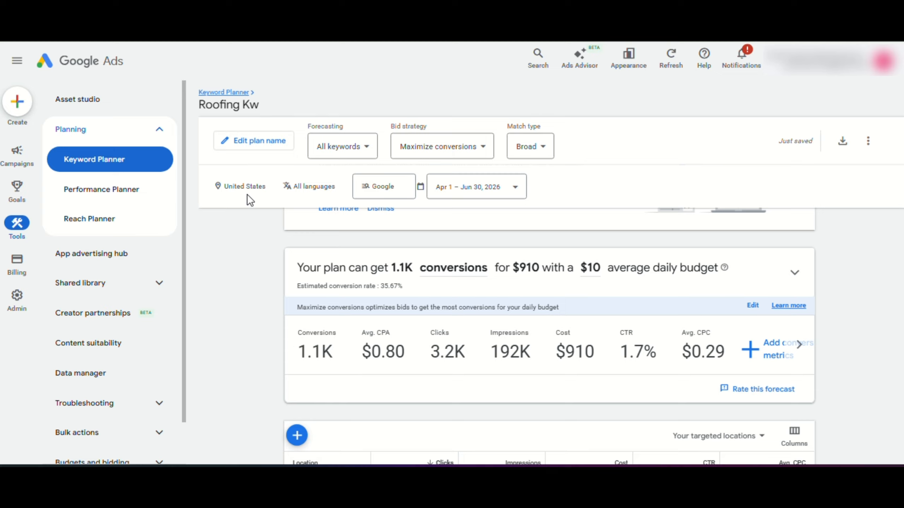
pyautogui.click(423, 152)
pyautogui.click(461, 181)
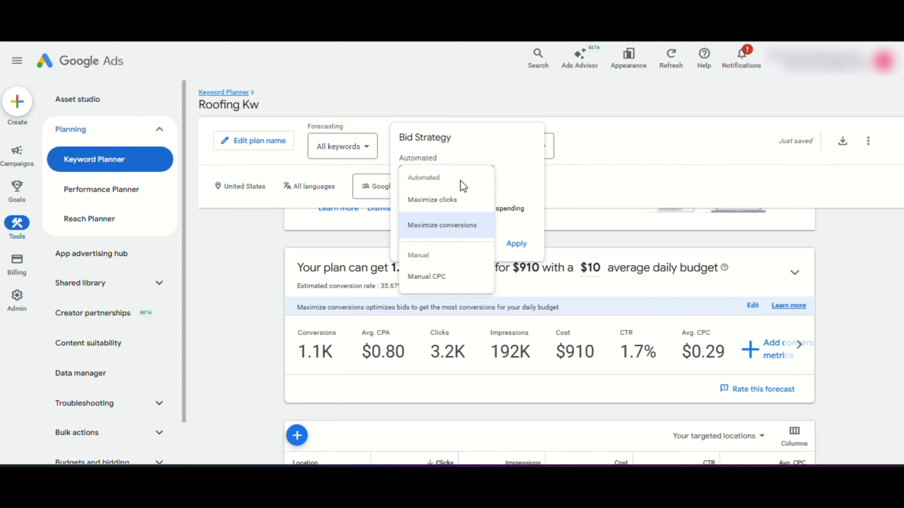
pyautogui.click(448, 199)
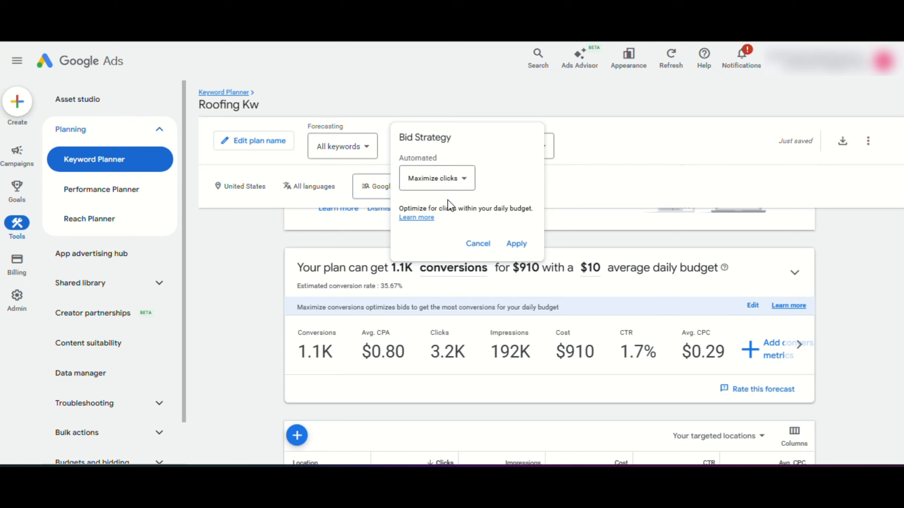
pyautogui.click(523, 245)
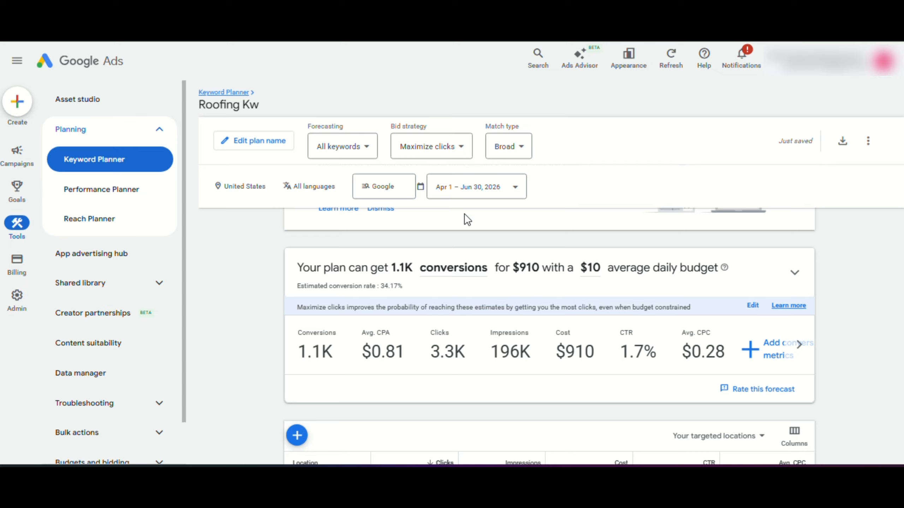
# - Set the forecast's bid strategy to Manual CPC and apply it
pyautogui.click(443, 152)
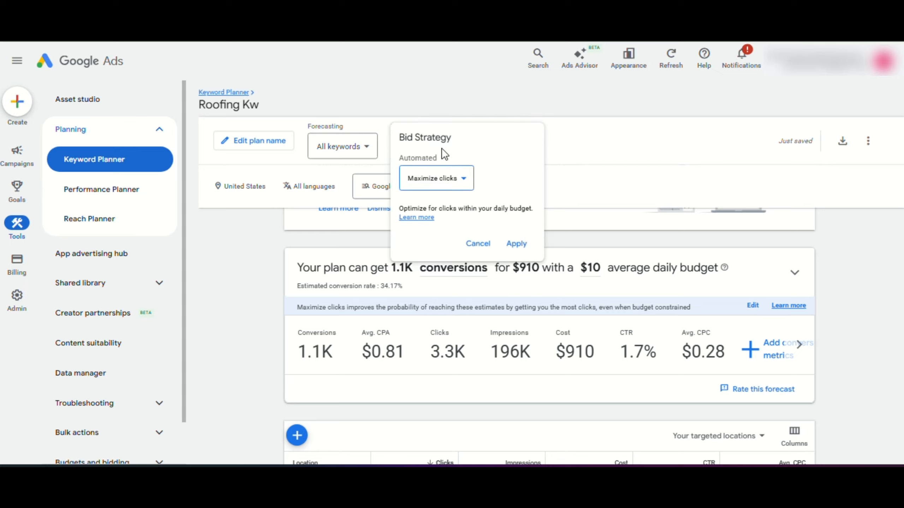
pyautogui.click(449, 179)
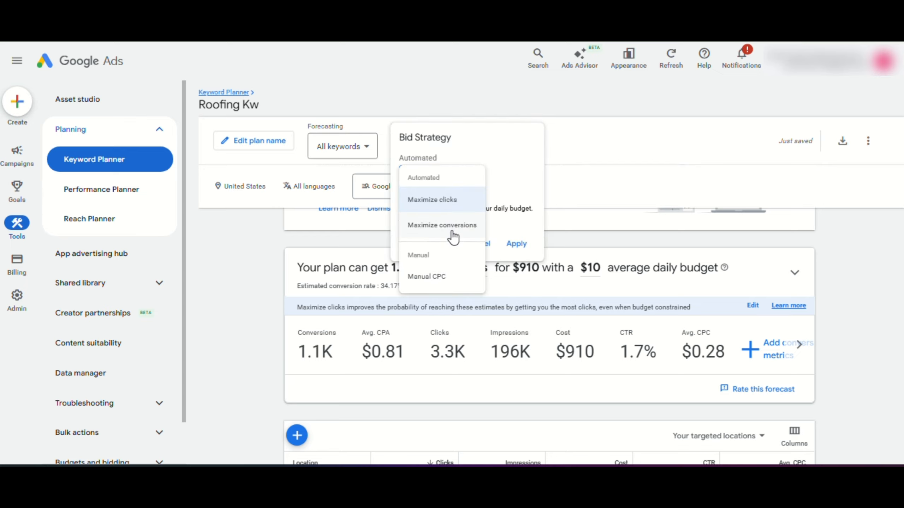
pyautogui.click(439, 281)
pyautogui.click(517, 245)
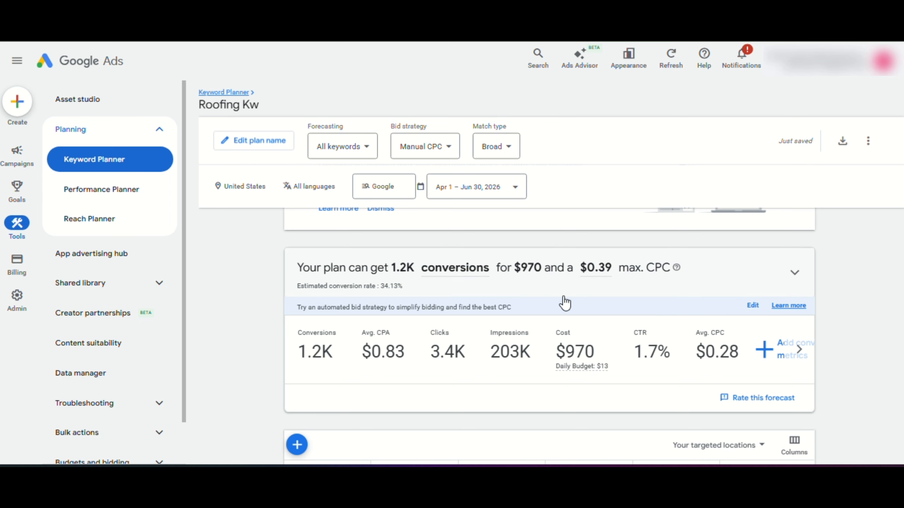
# - Review the Manual CPC forecast's conversions, cost and max. CPC along with the targeted locations table
pyautogui.scroll(3, 564, 303)
pyautogui.scroll(-6, 568, 331)
pyautogui.scroll(6, 585, 326)
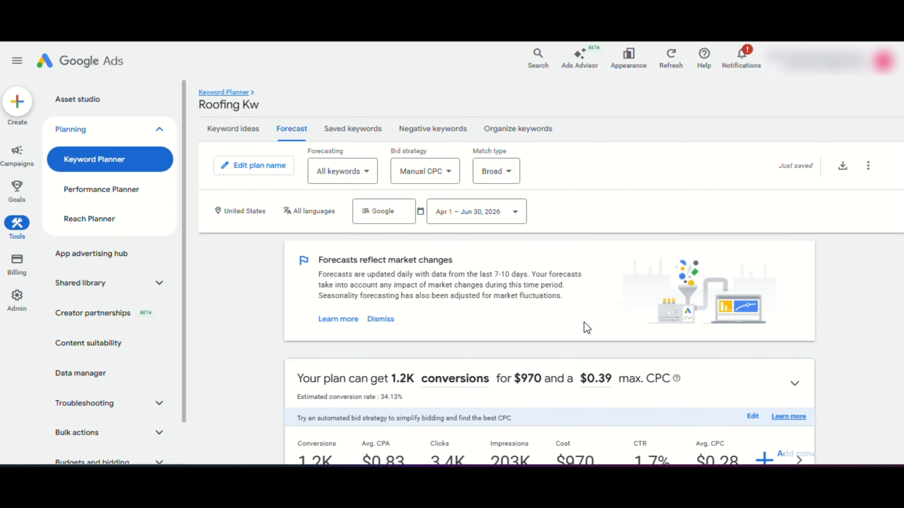
pyautogui.scroll(-3, 500, 330)
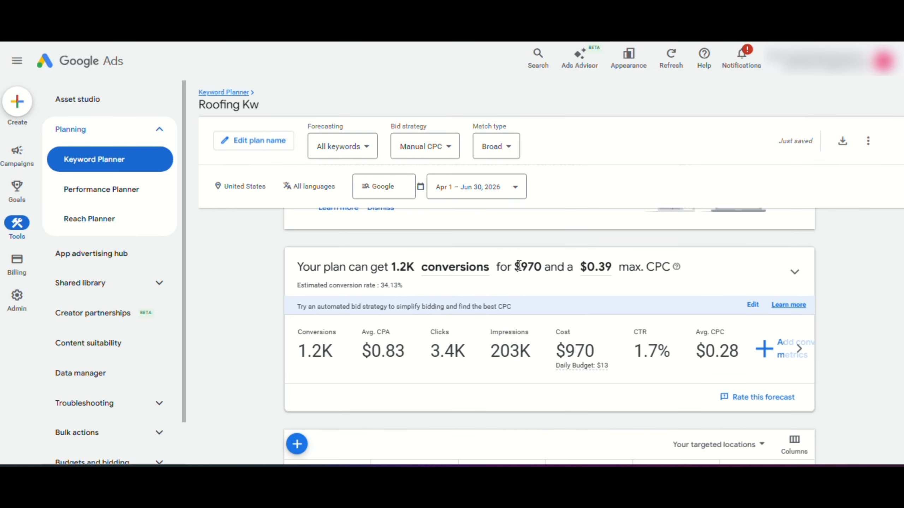
pyautogui.scroll(-3, 525, 293)
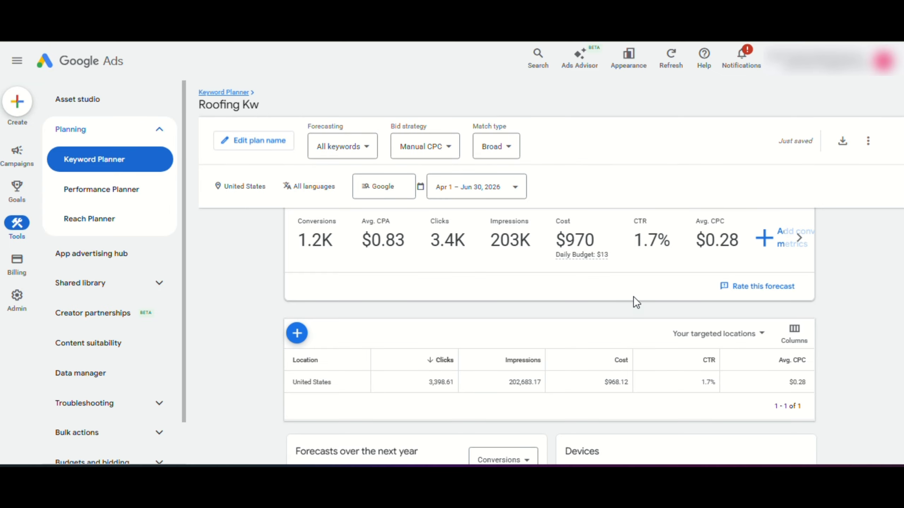
pyautogui.scroll(3, 633, 297)
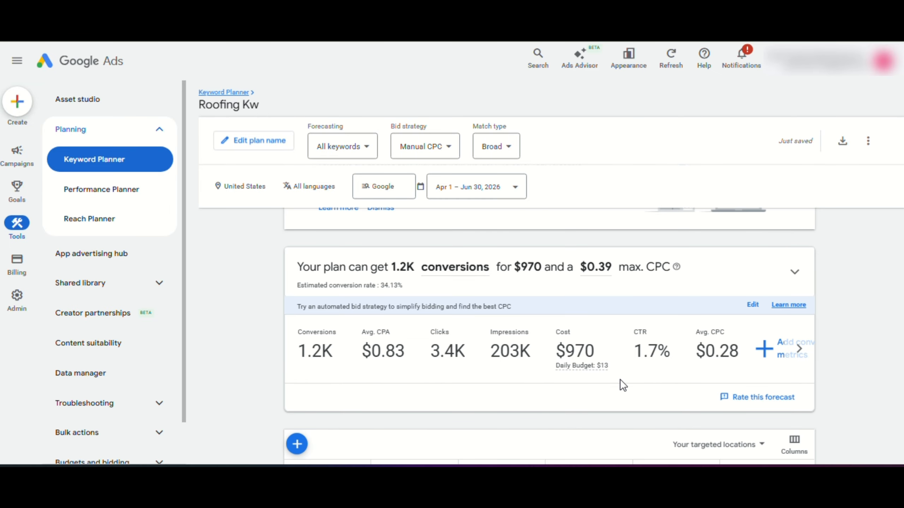
pyautogui.scroll(3, 620, 379)
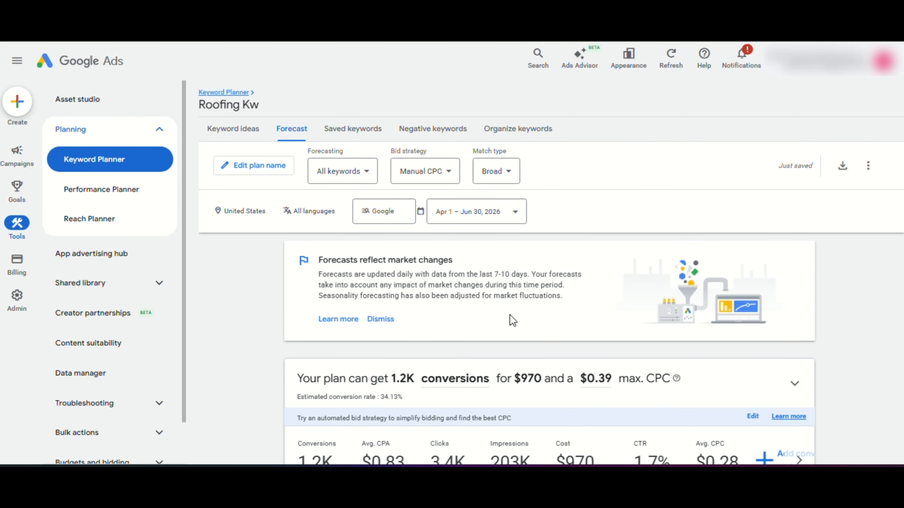
# - Set the match type of the saved keywords to Phrase and apply it
pyautogui.click(501, 178)
pyautogui.click(504, 191)
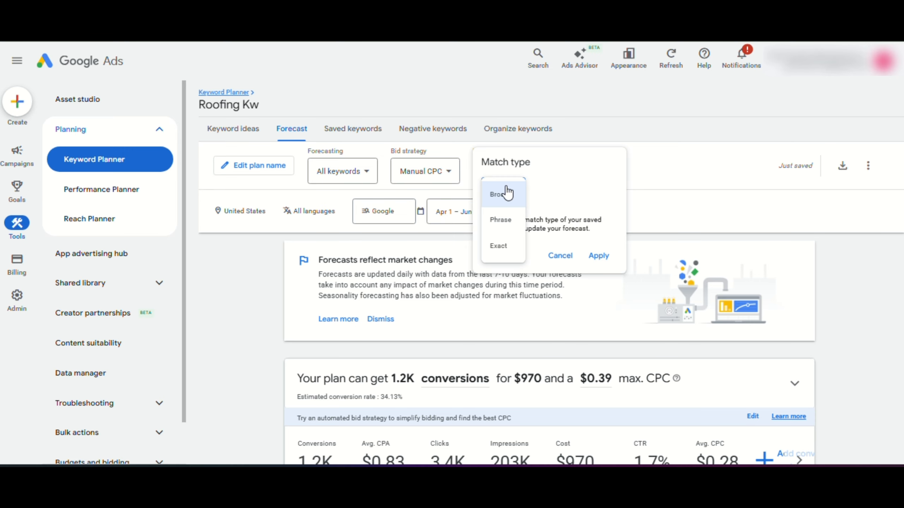
pyautogui.click(505, 228)
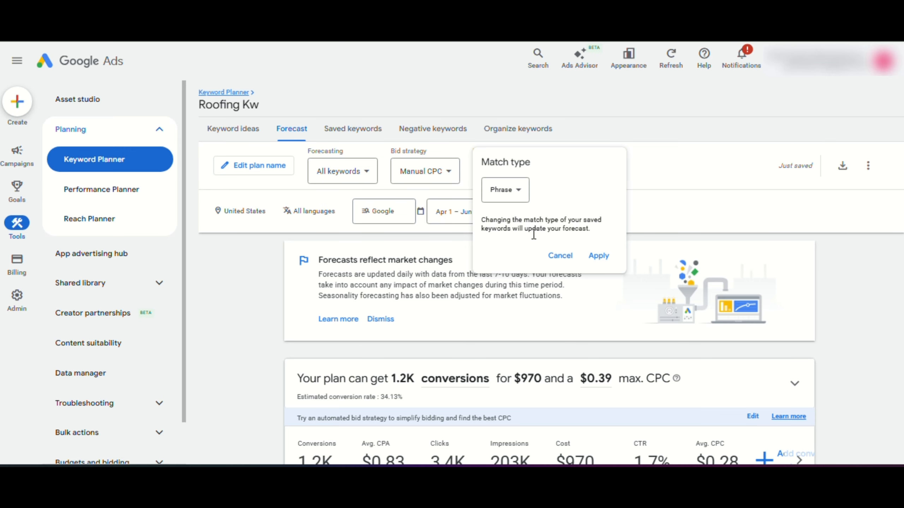
pyautogui.click(599, 256)
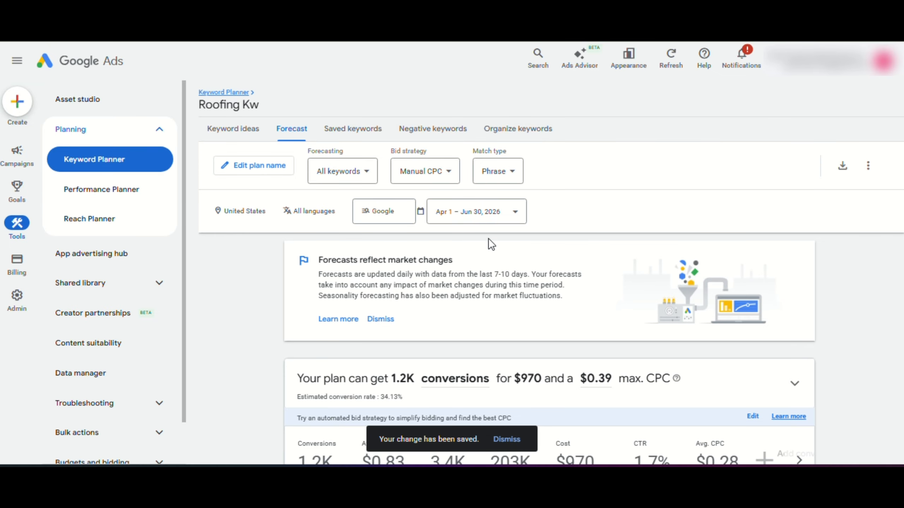
# - Review the phrase-match forecast's conversions, the yearly forecast chart, the device breakdown and the top states by conversions
pyautogui.scroll(-3, 569, 252)
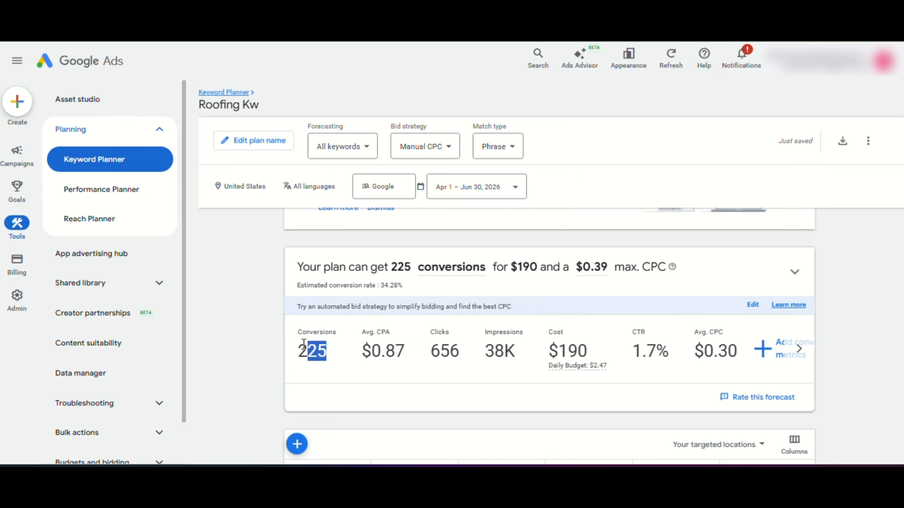
pyautogui.moveTo(303, 343); pyautogui.dragTo(292, 344)
pyautogui.click(292, 343)
pyautogui.scroll(-5, 478, 331)
pyautogui.scroll(-3, 550, 326)
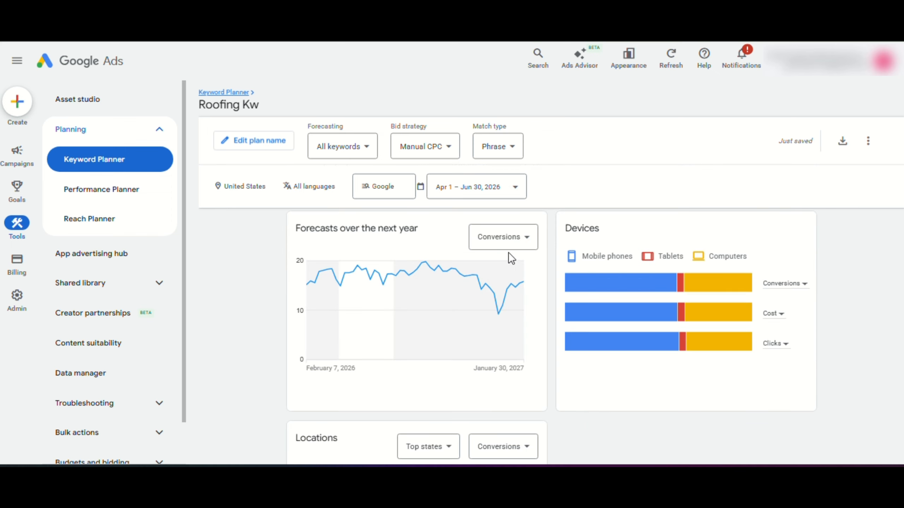
pyautogui.moveTo(628, 279)
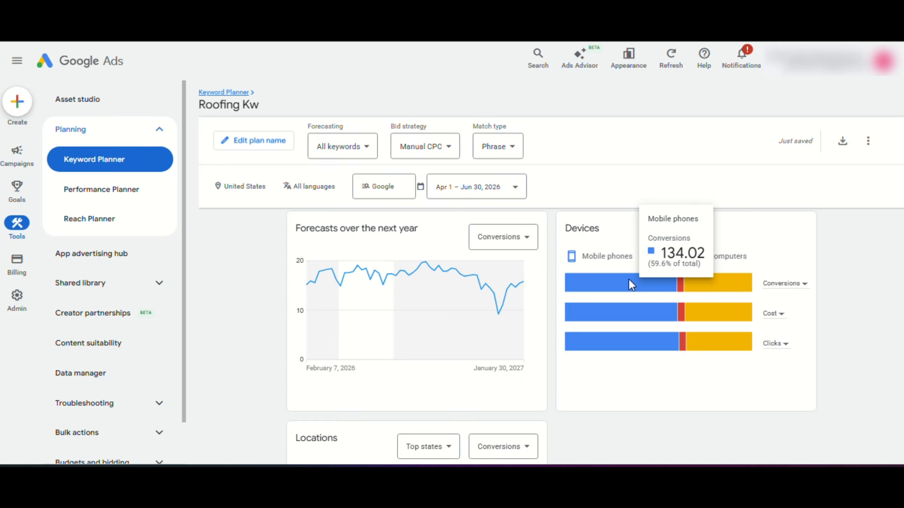
pyautogui.scroll(-3, 628, 279)
pyautogui.scroll(-3, 455, 342)
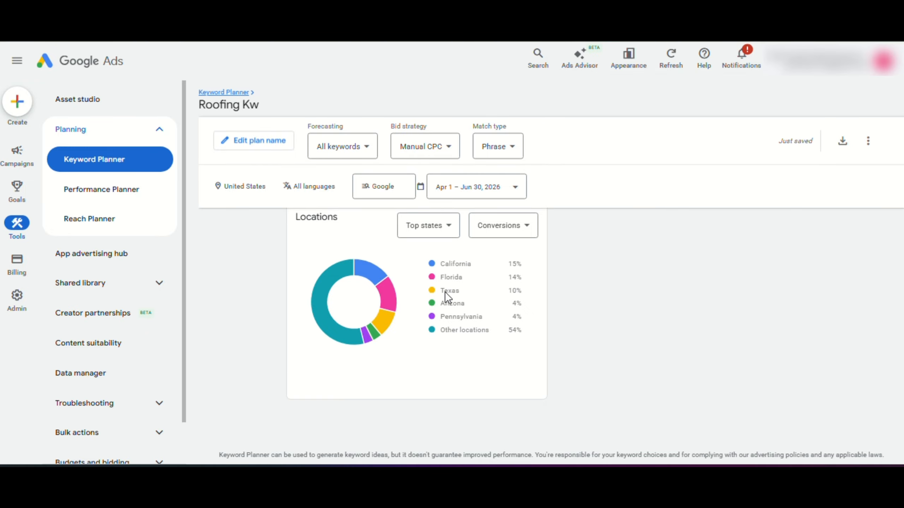
pyautogui.scroll(10, 551, 372)
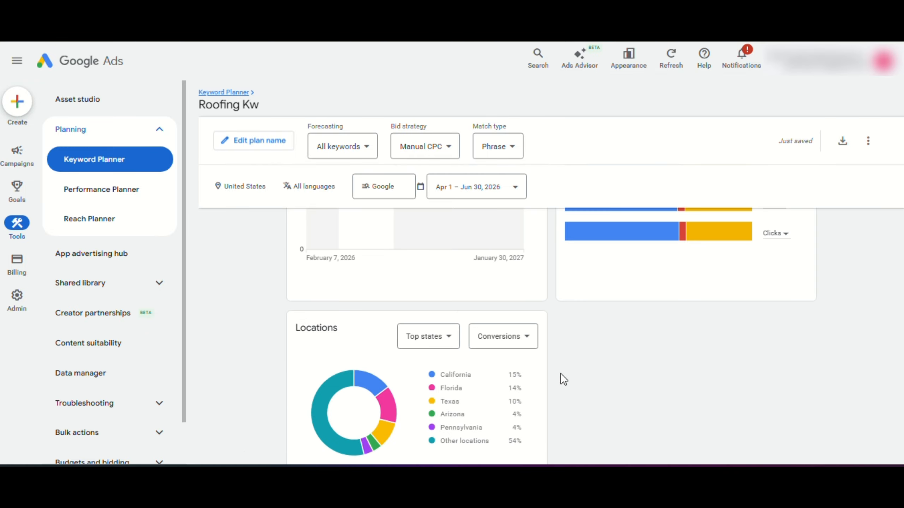
pyautogui.scroll(10, 564, 375)
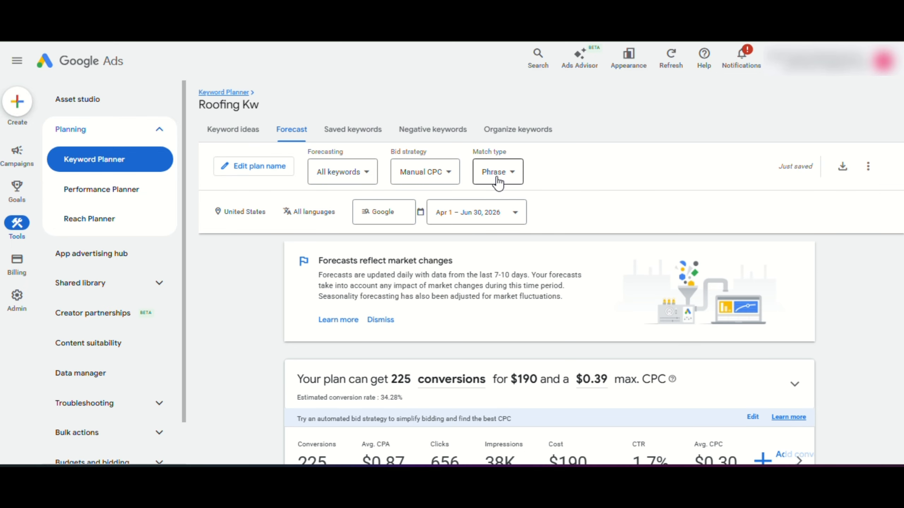
# - Set the phrase-match forecast's bid strategy to Maximize conversions, apply it and check the updated metrics
pyautogui.click(360, 183)
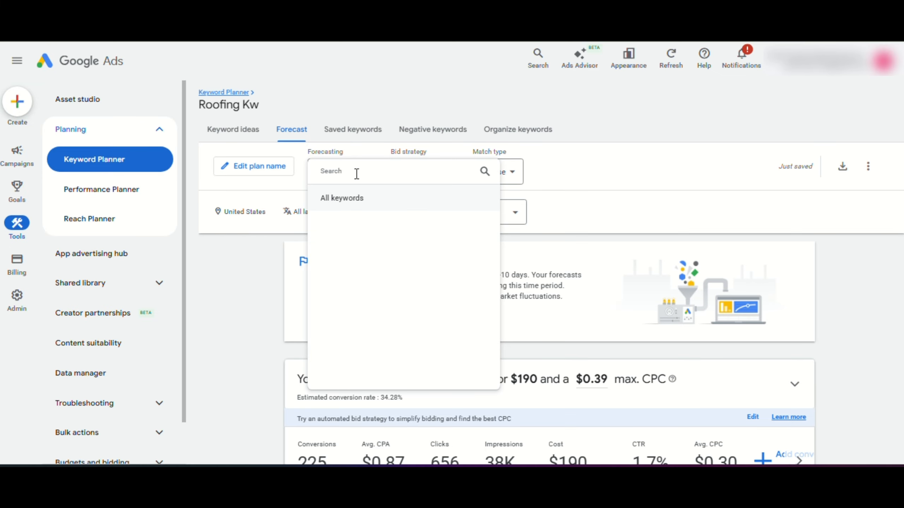
pyautogui.click(503, 174)
pyautogui.click(430, 173)
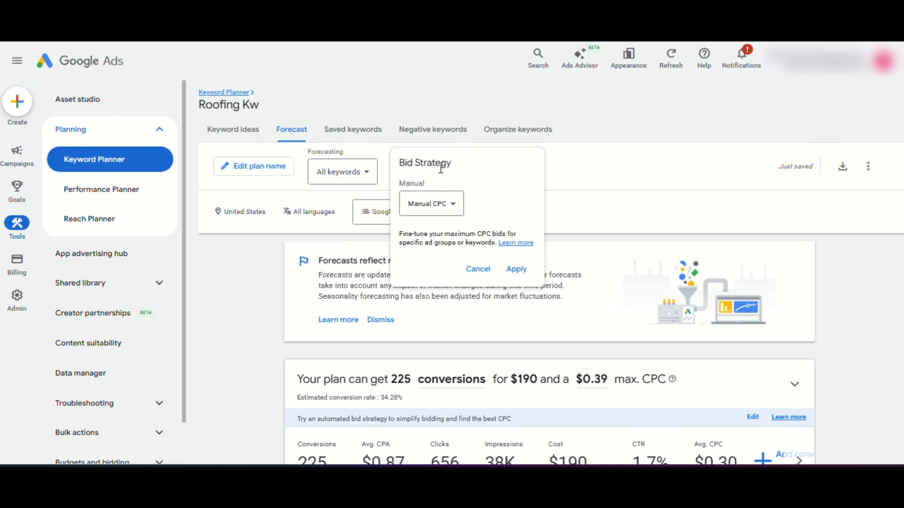
pyautogui.click(459, 208)
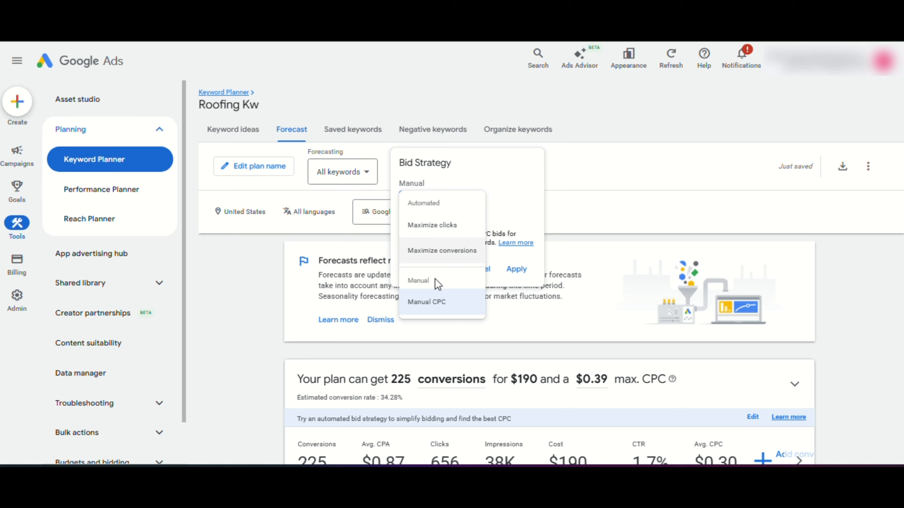
pyautogui.click(441, 256)
pyautogui.click(517, 269)
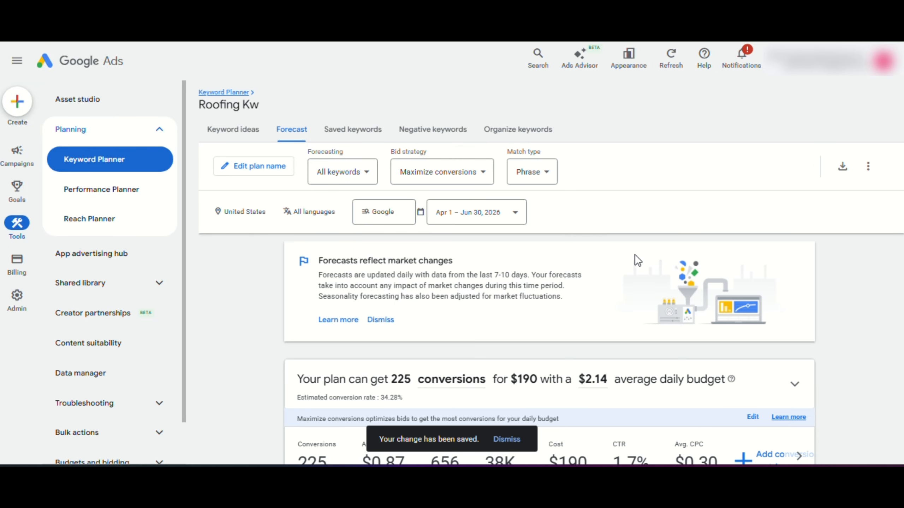
pyautogui.scroll(-3, 583, 292)
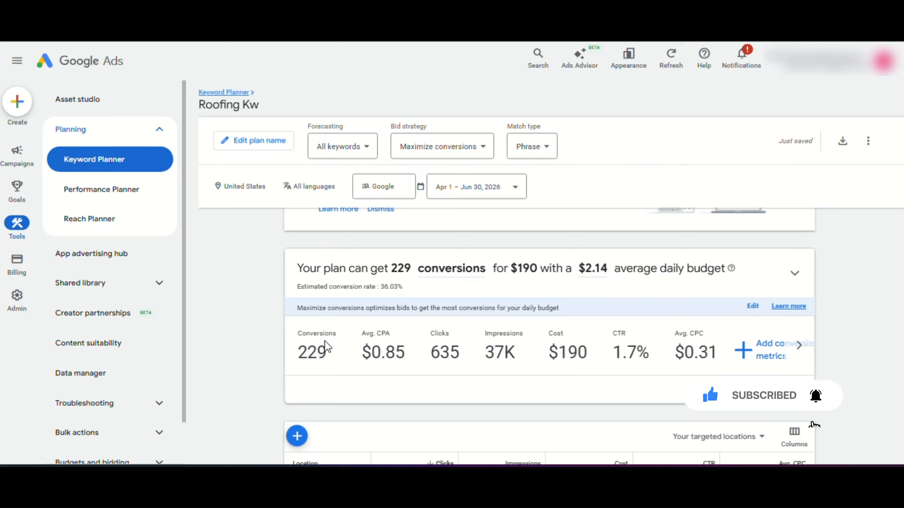
# - Set the match type of the saved keywords to Exact and apply it
pyautogui.click(529, 146)
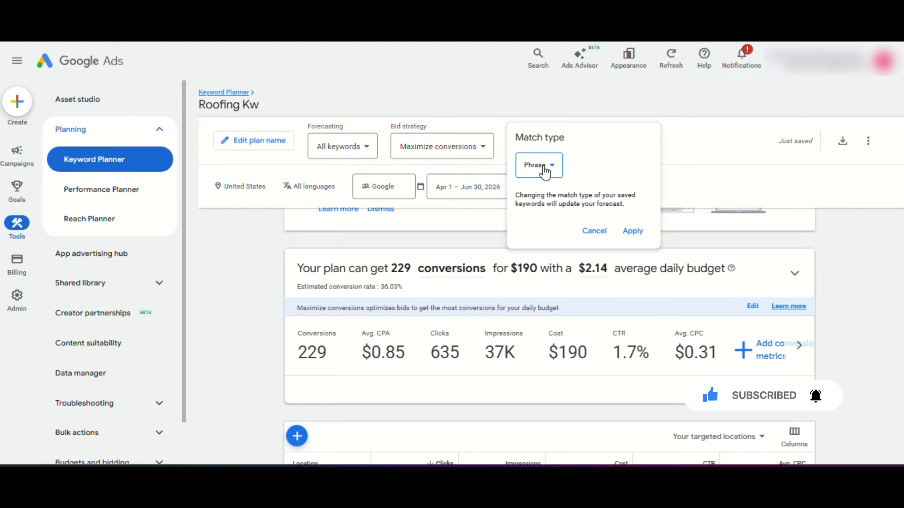
pyautogui.click(545, 172)
pyautogui.click(538, 223)
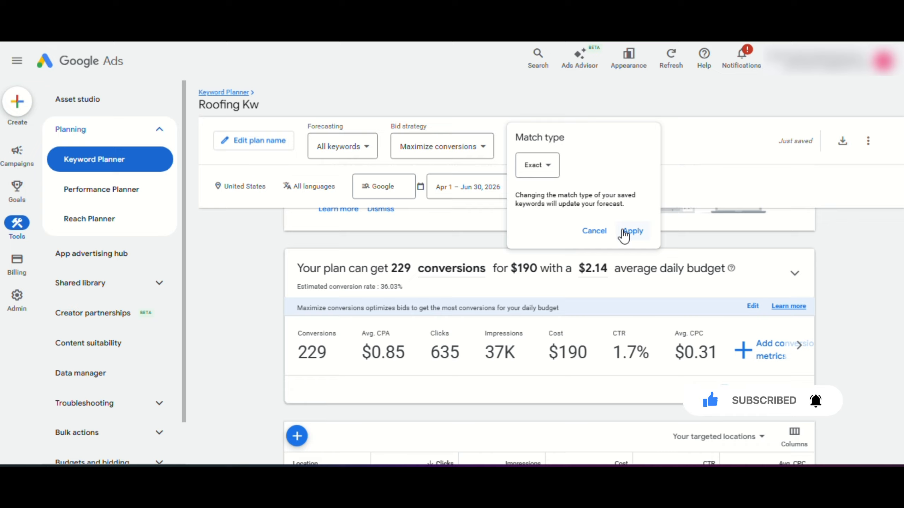
pyautogui.click(630, 231)
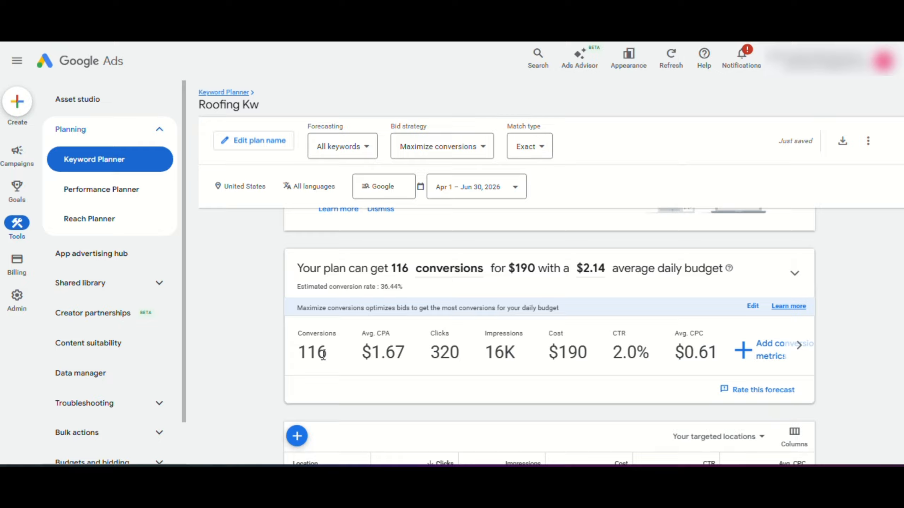
# - Set the match type of the saved keywords to Broad and apply it
pyautogui.click(540, 153)
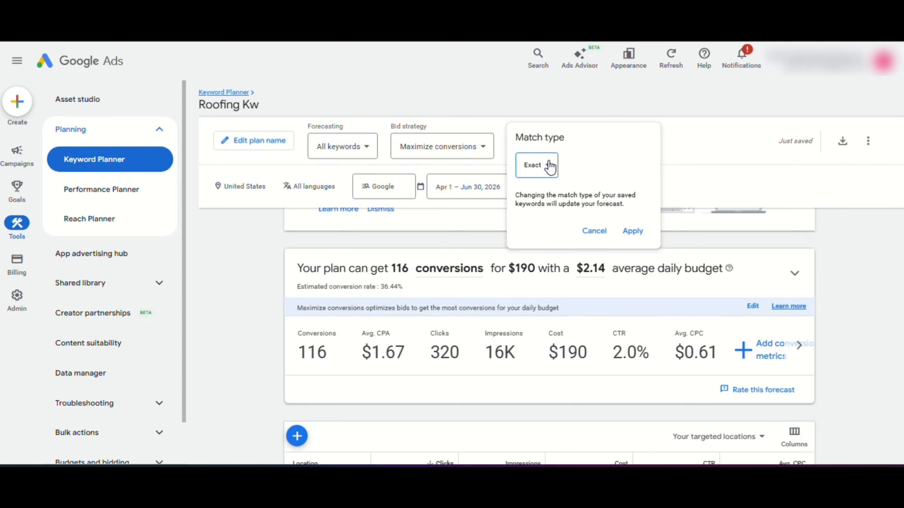
pyautogui.click(547, 167)
pyautogui.click(540, 174)
pyautogui.click(638, 234)
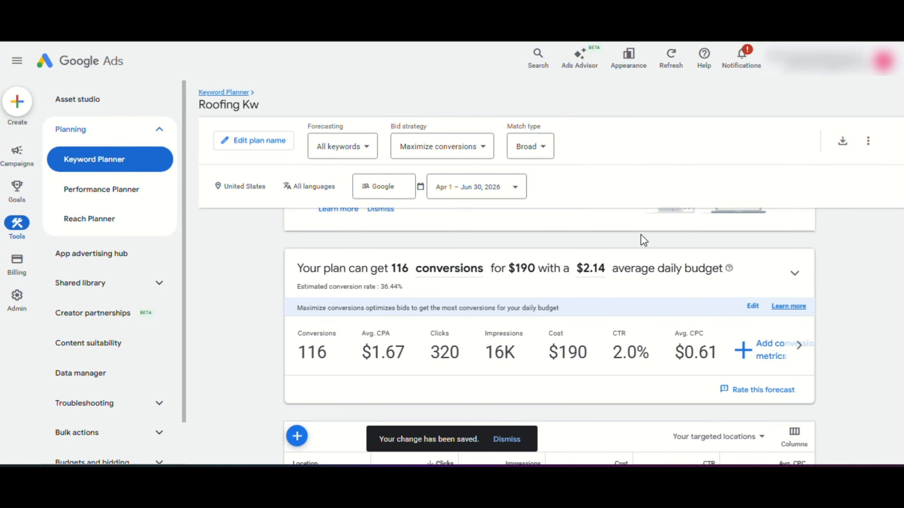
# - Examine the broad-match forecast's conversions, clicks, cost, CTR and average CPC, along with the targeted location figures
pyautogui.scroll(4, 572, 251)
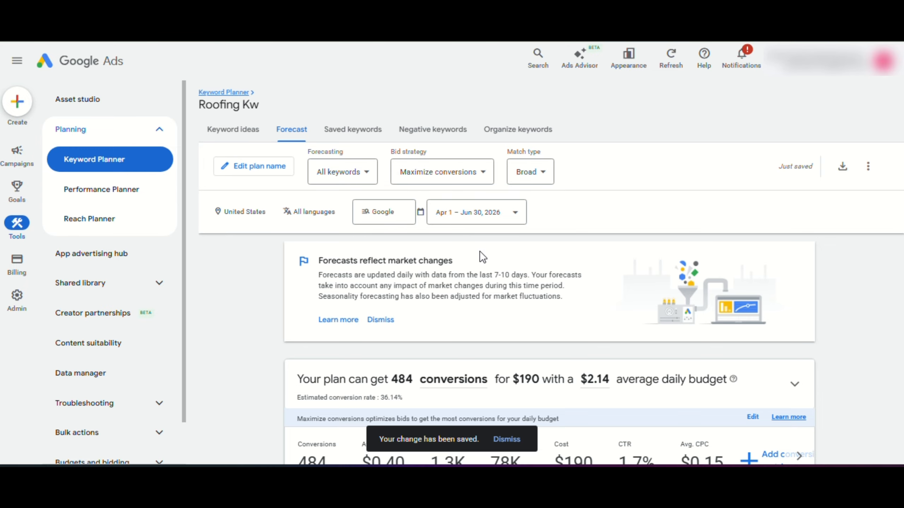
pyautogui.scroll(-10, 528, 285)
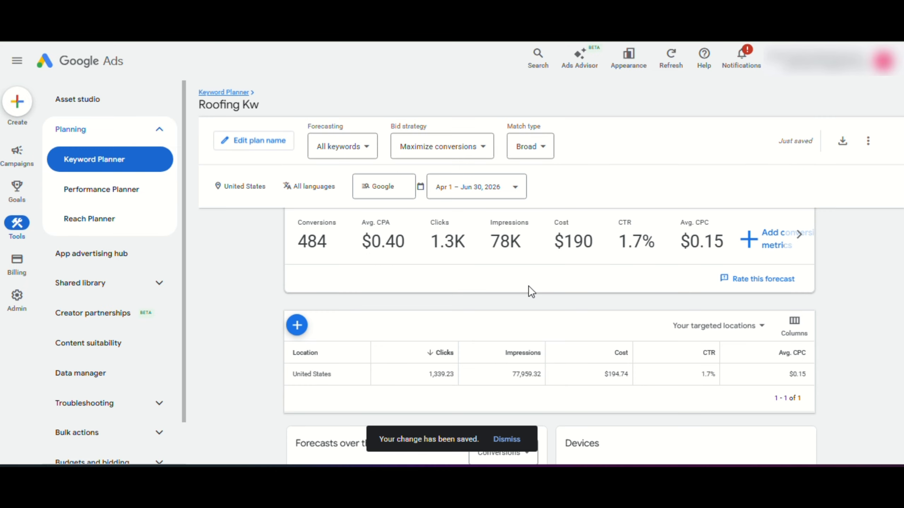
pyautogui.scroll(10, 495, 296)
pyautogui.scroll(-5, 543, 317)
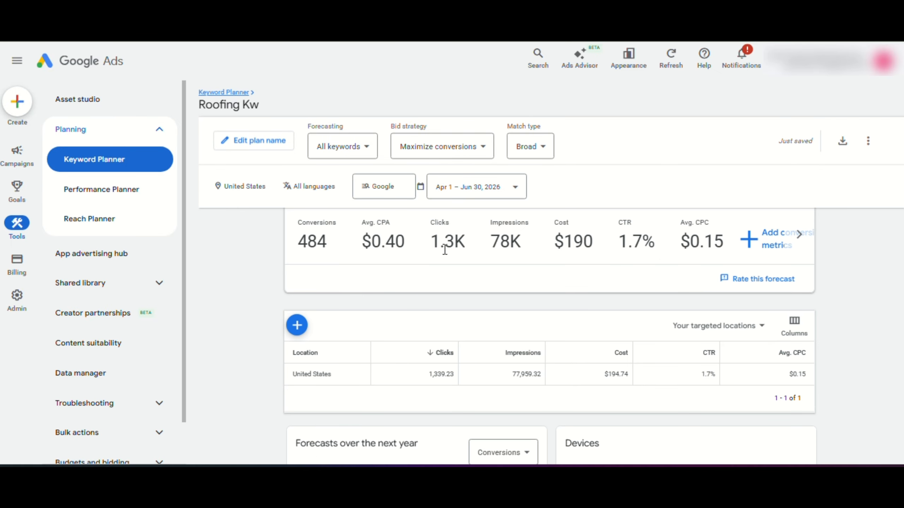
pyautogui.scroll(3, 438, 275)
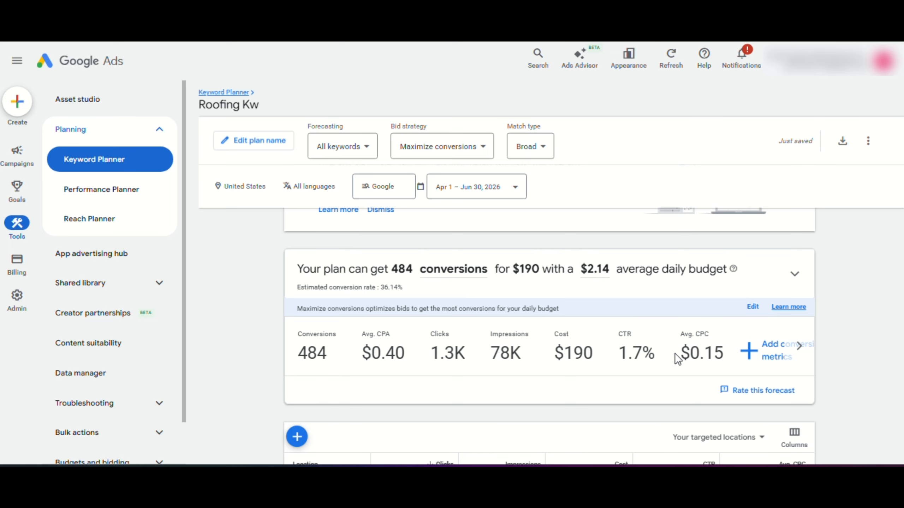
pyautogui.scroll(-3, 648, 343)
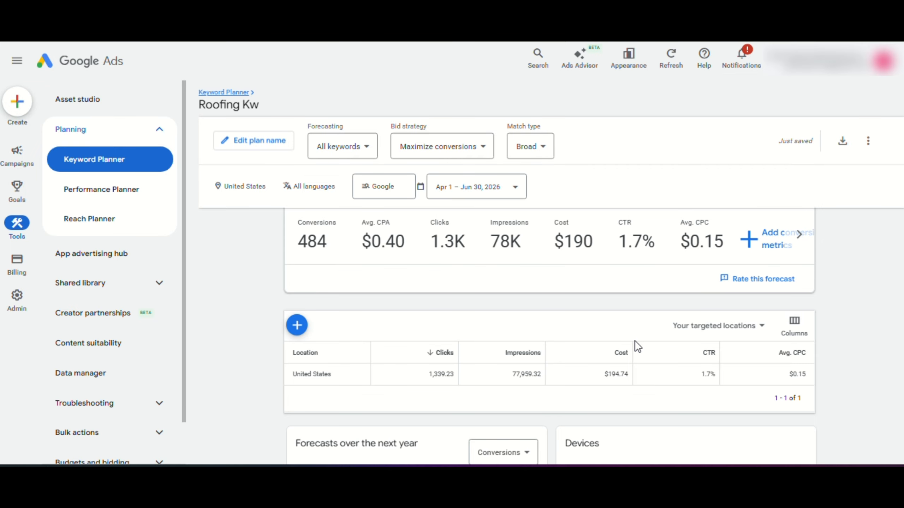
pyautogui.scroll(3, 634, 340)
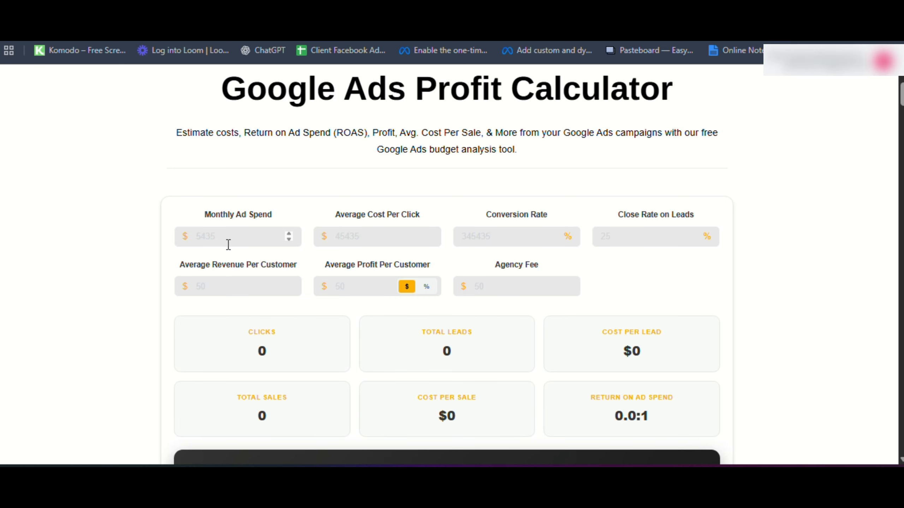
# - Switch to the Google Ads Profit Calculator and set the monthly ad spend to $1000 and the average cost per click to $0.15
pyautogui.click(228, 245)
pyautogui.write('1000')
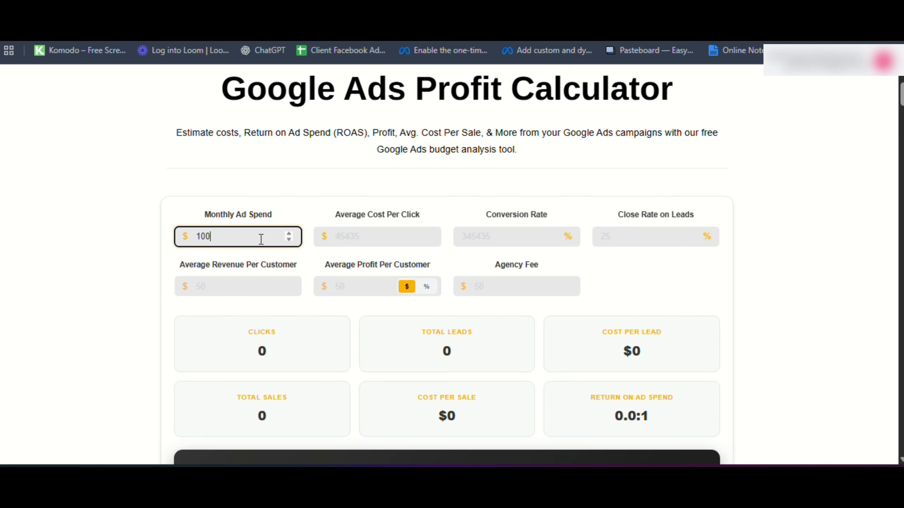
pyautogui.click(358, 237)
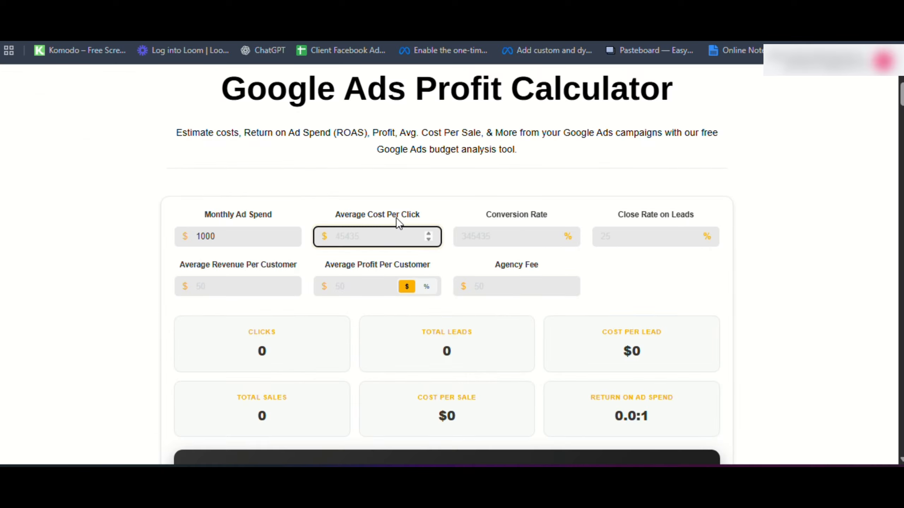
pyautogui.write('0.15')
pyautogui.click(505, 239)
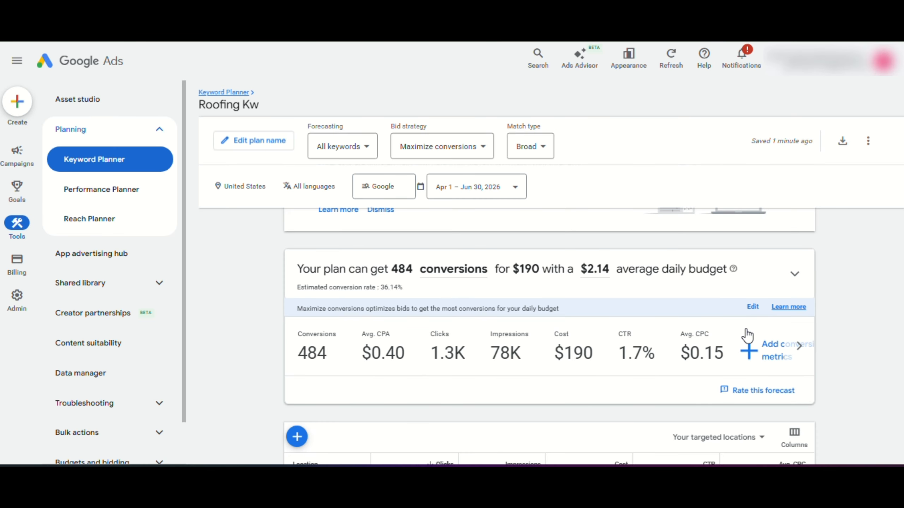
# - Back in Keyword Planner, set the Roofing Kw forecast's conversion rate to 10%, save it and check the updated metrics
pyautogui.click(752, 306)
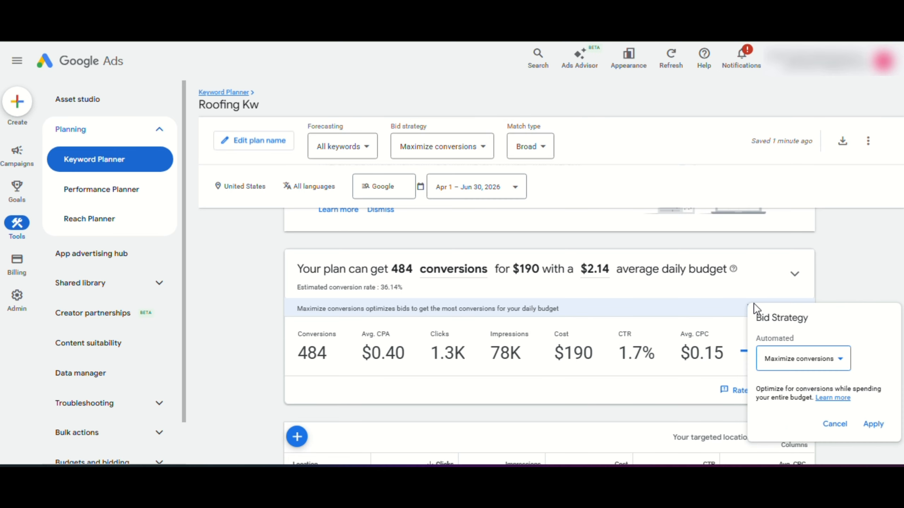
pyautogui.click(832, 424)
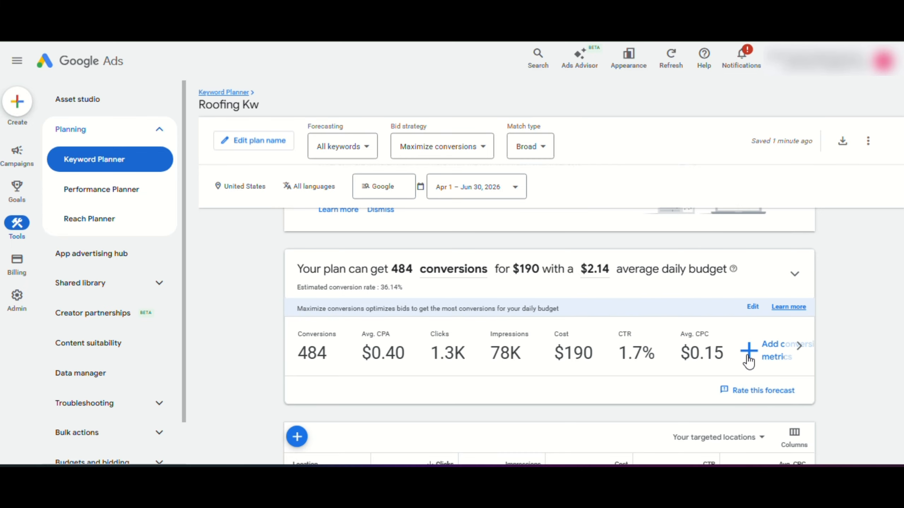
pyautogui.click(750, 356)
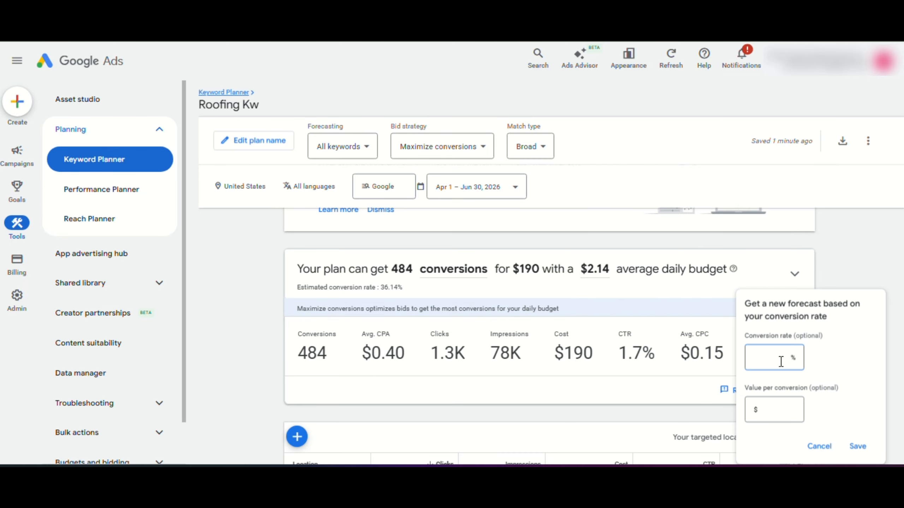
pyautogui.write('10')
pyautogui.click(857, 446)
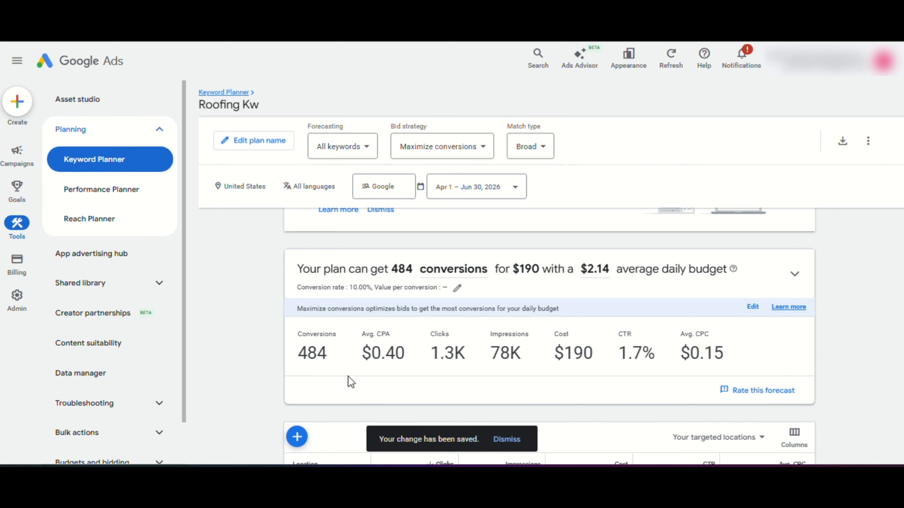
pyautogui.scroll(-3, 491, 338)
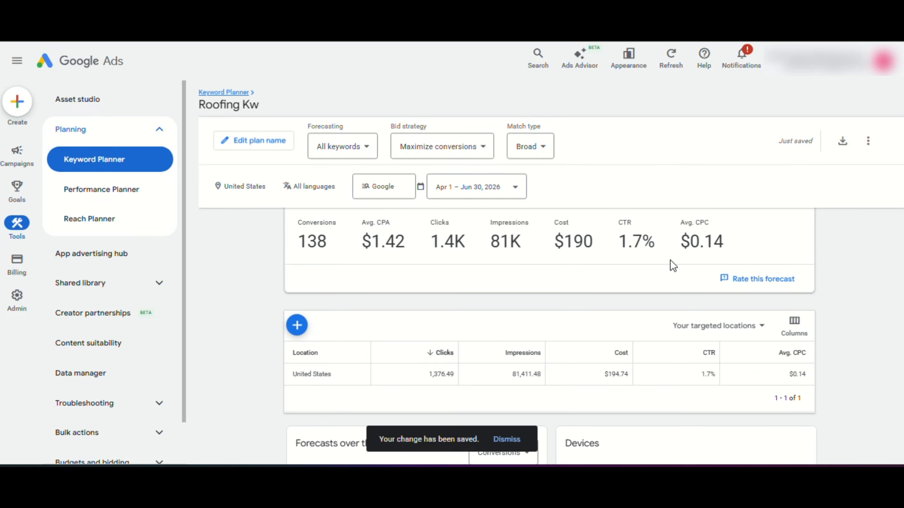
pyautogui.scroll(-3, 612, 284)
pyautogui.scroll(3, 695, 316)
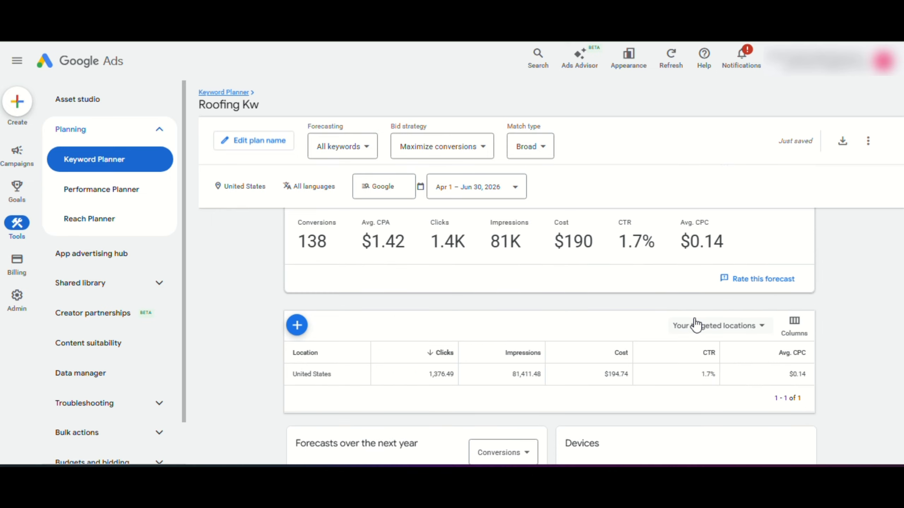
pyautogui.scroll(3, 651, 307)
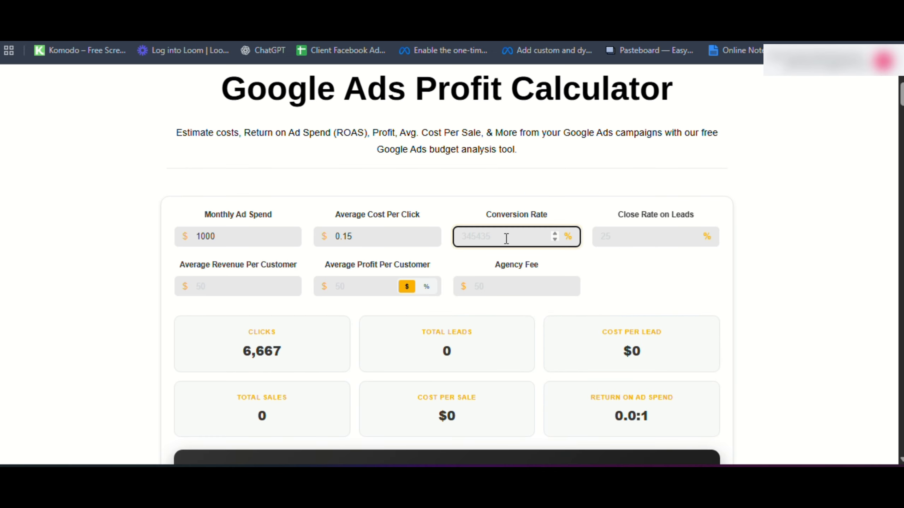
# - In the Google Ads Profit Calculator, set the conversion rate to 1.7%
pyautogui.write('2002')
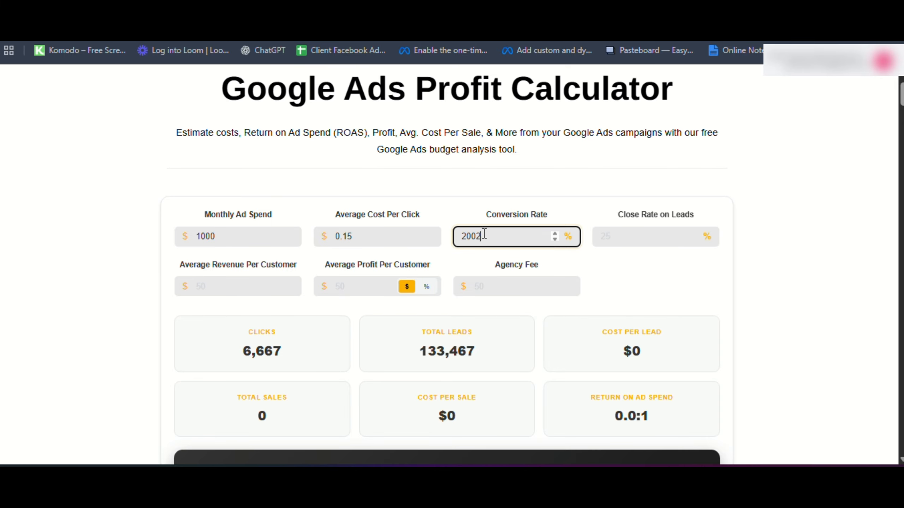
pyautogui.moveTo(481, 236); pyautogui.dragTo(447, 233)
pyautogui.write('1.7')
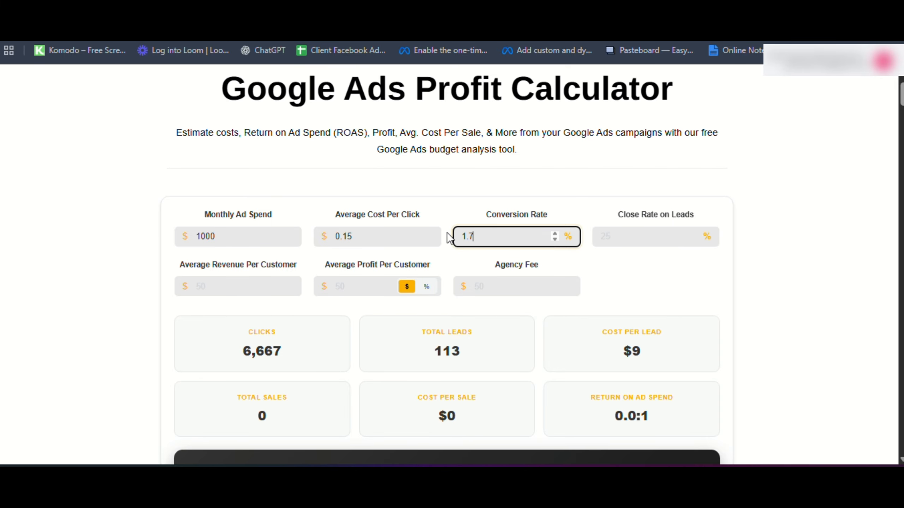
pyautogui.click(616, 267)
pyautogui.click(635, 240)
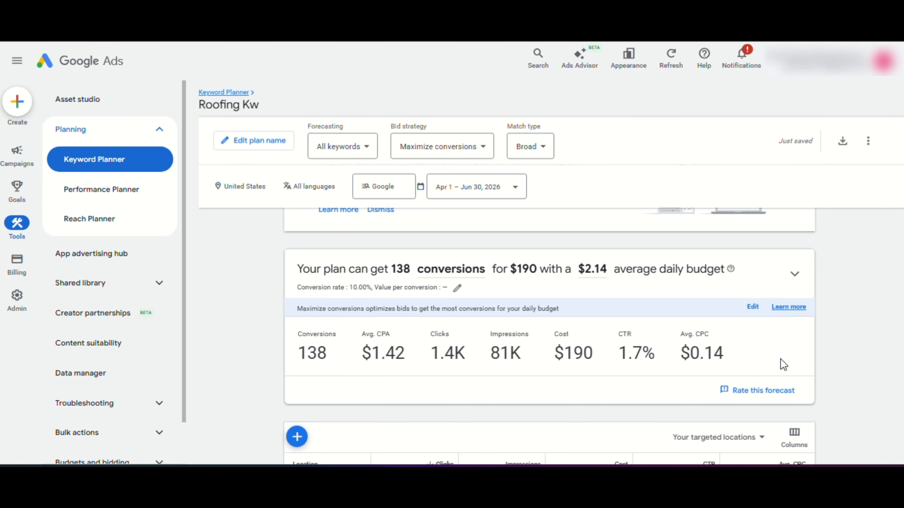
# - In Keyword Planner, expand the plan's conversions-by-daily-budget chart and check which metrics it can plot
pyautogui.click(797, 279)
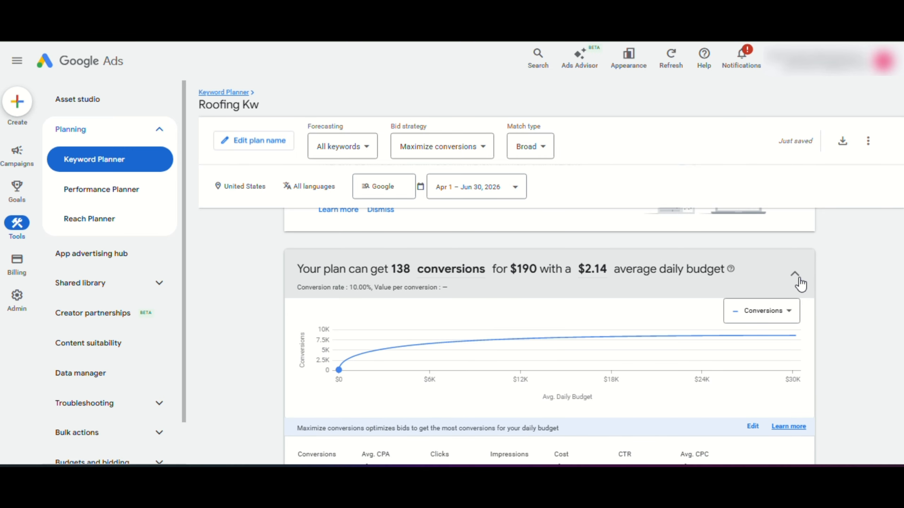
pyautogui.click(781, 310)
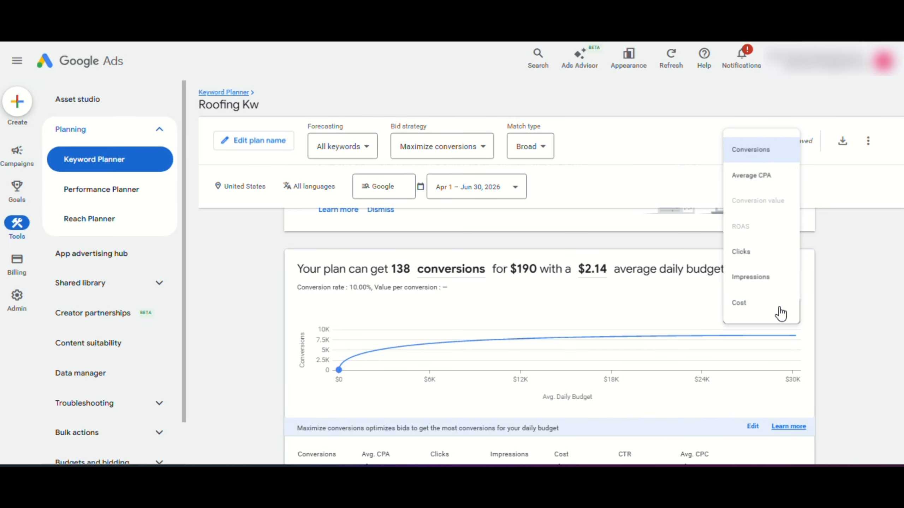
pyautogui.click(837, 296)
pyautogui.scroll(-5, 647, 327)
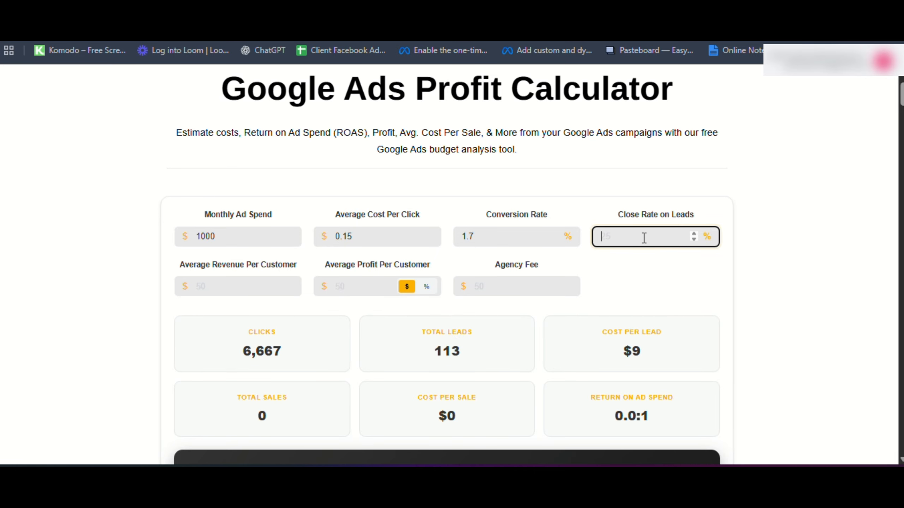
# - In the Google Ads Profit Calculator, set the close rate on leads to 10% and the average revenue per customer to $900
pyautogui.write('10')
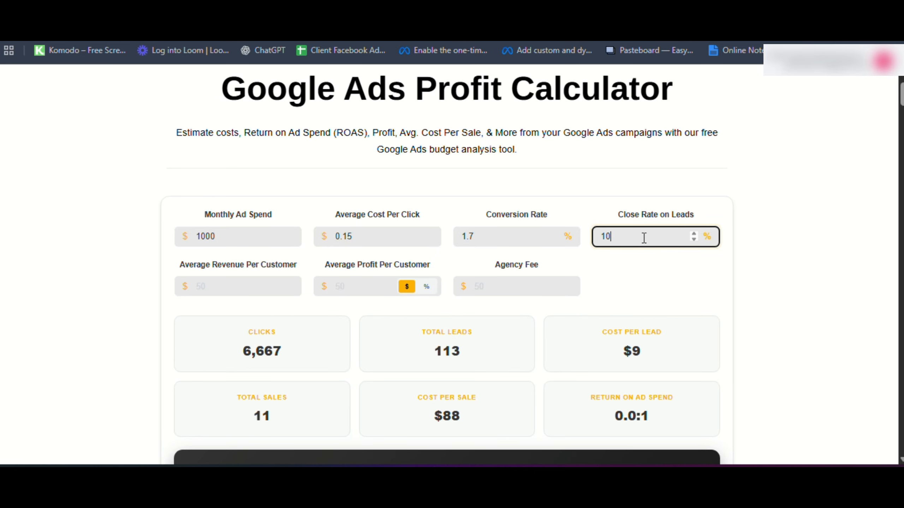
pyautogui.click(633, 289)
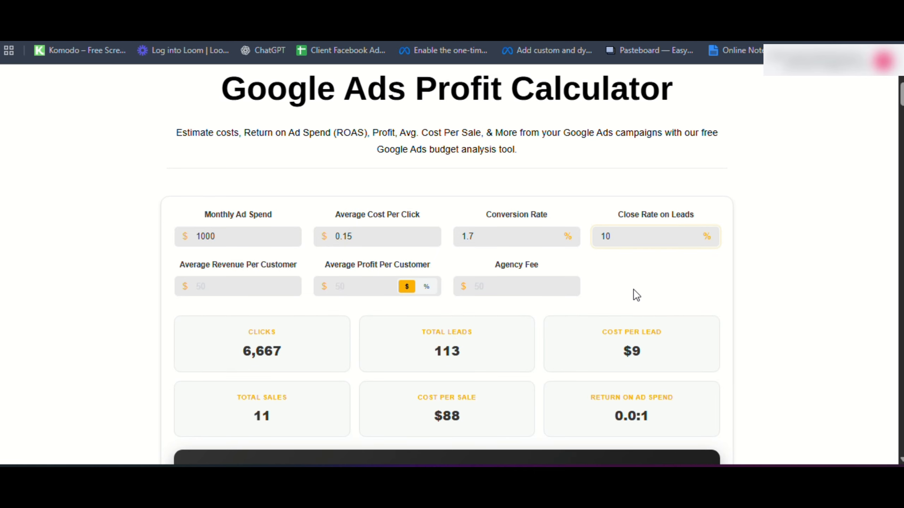
pyautogui.click(236, 291)
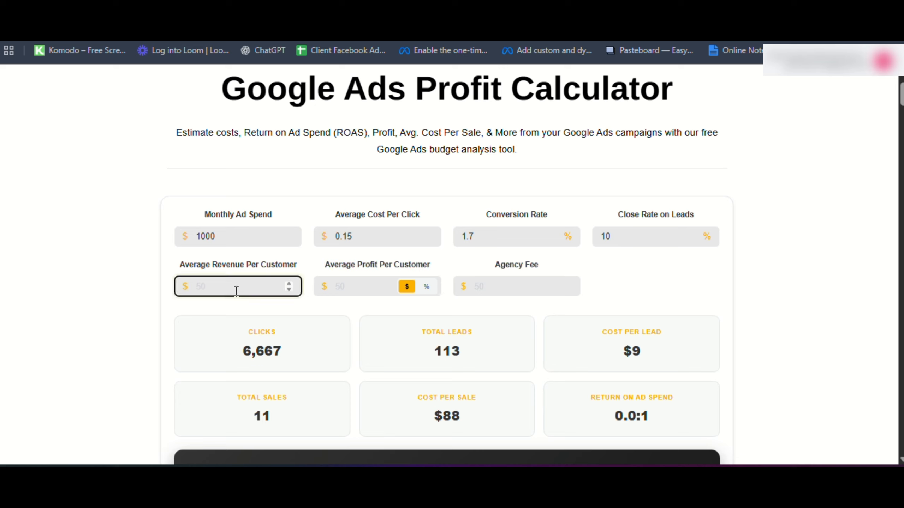
pyautogui.write('900')
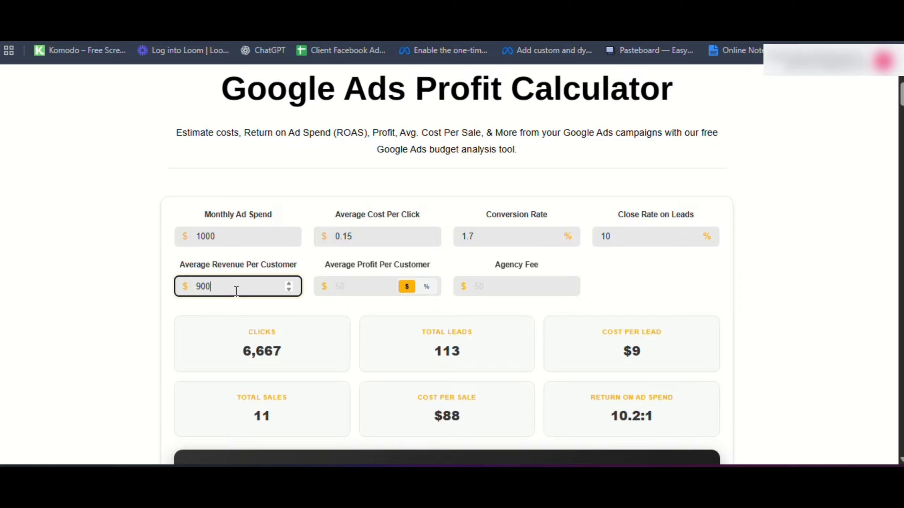
# - Set the average profit per customer to $10 and the agency fee to $0
pyautogui.click(367, 293)
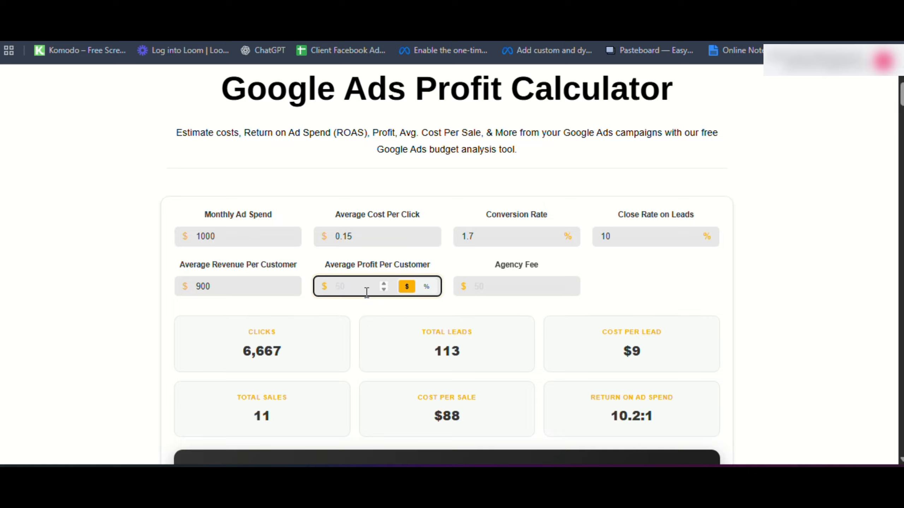
pyautogui.write('10')
pyautogui.click(533, 294)
pyautogui.write('0')
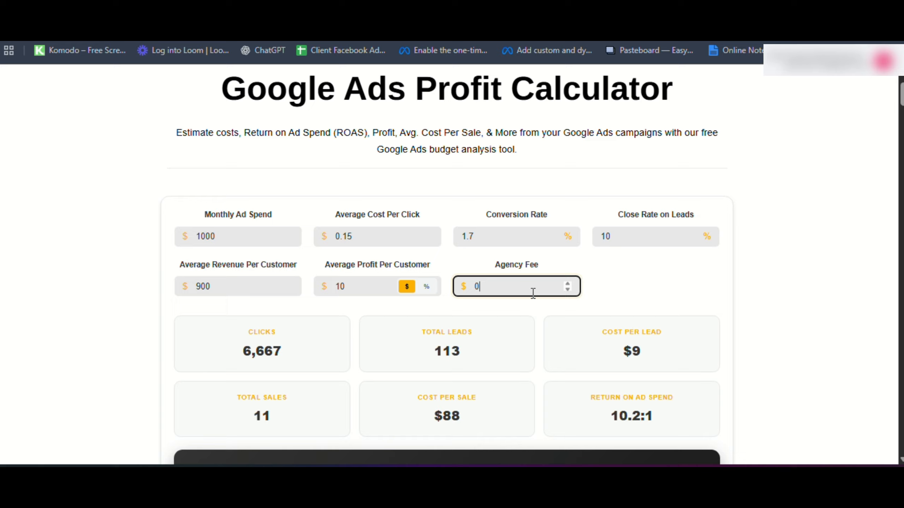
pyautogui.click(607, 289)
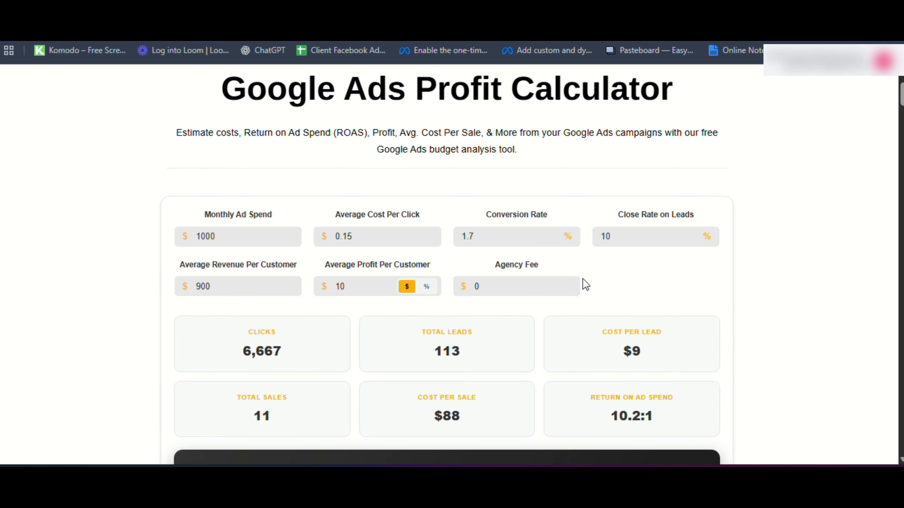
# - Review the calculated return on investment and the net profit in the monthly summary
pyautogui.scroll(-3, 341, 274)
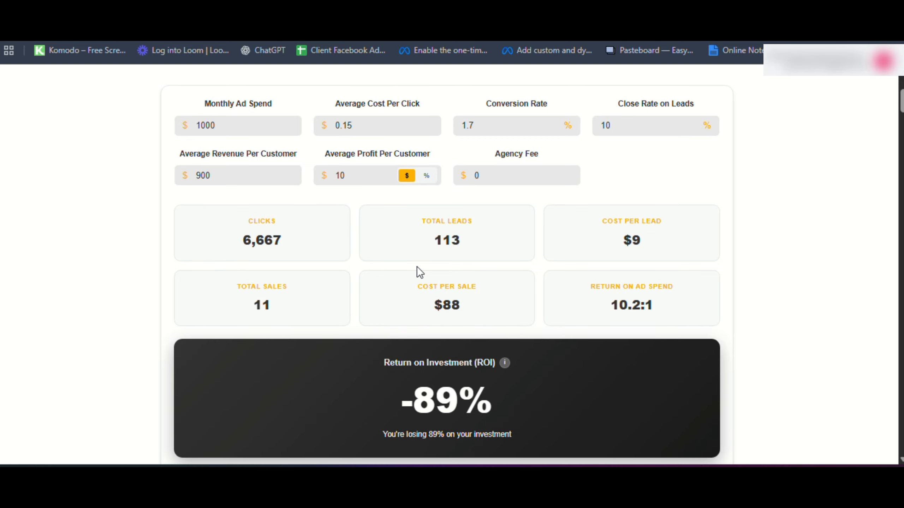
pyautogui.scroll(3, 417, 267)
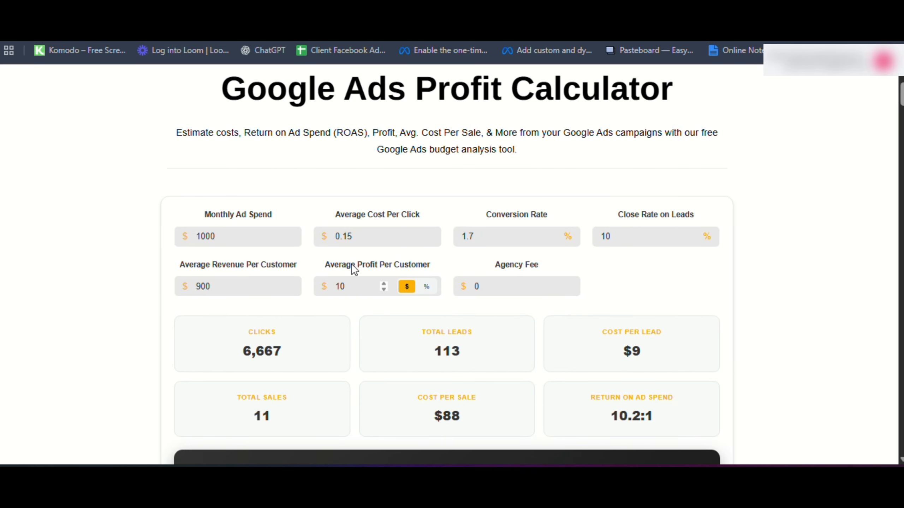
pyautogui.scroll(-3, 351, 264)
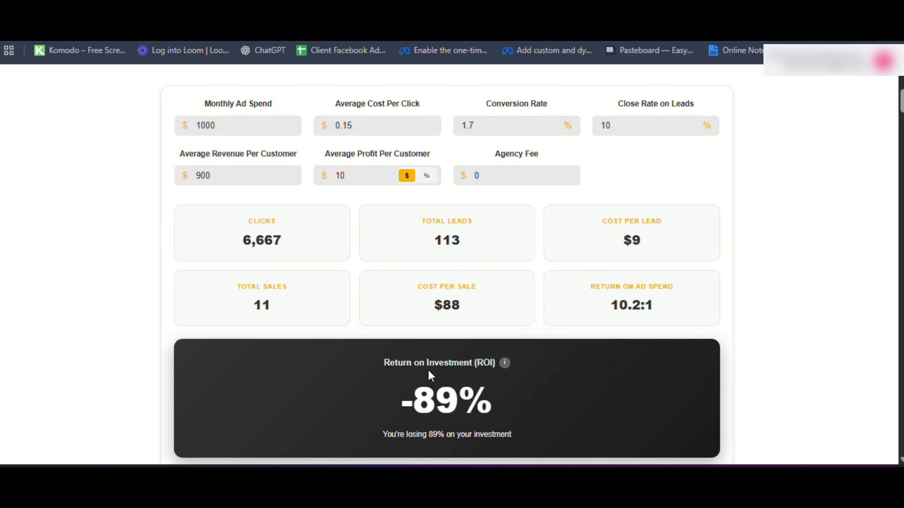
pyautogui.scroll(-5, 432, 391)
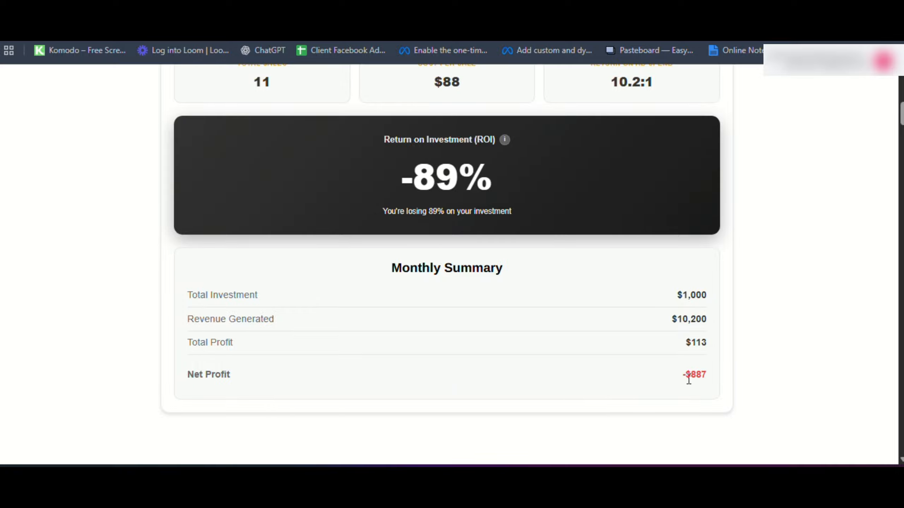
pyautogui.moveTo(682, 378); pyautogui.dragTo(728, 380)
pyautogui.click(740, 376)
# - Set the conversion rate to 5.7% and the close rate on leads to 20%
pyautogui.scroll(5, 741, 376)
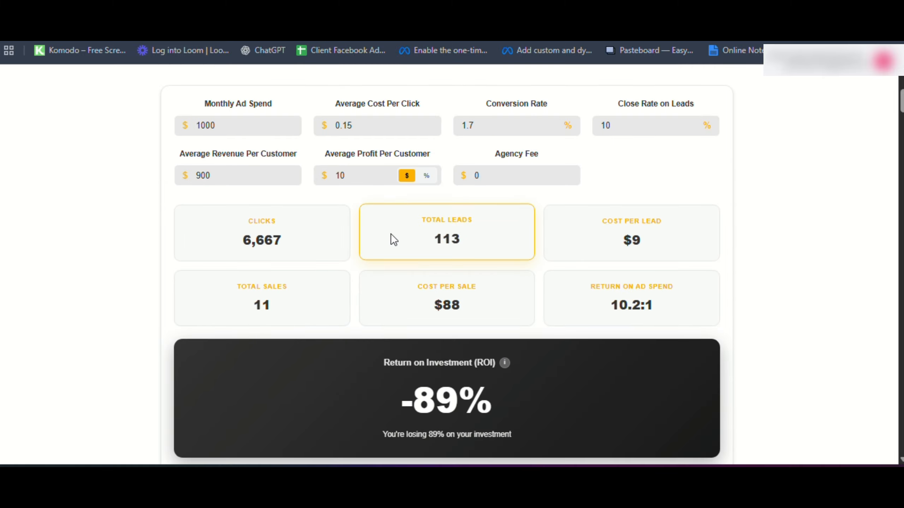
pyautogui.scroll(3, 391, 233)
pyautogui.click(360, 286)
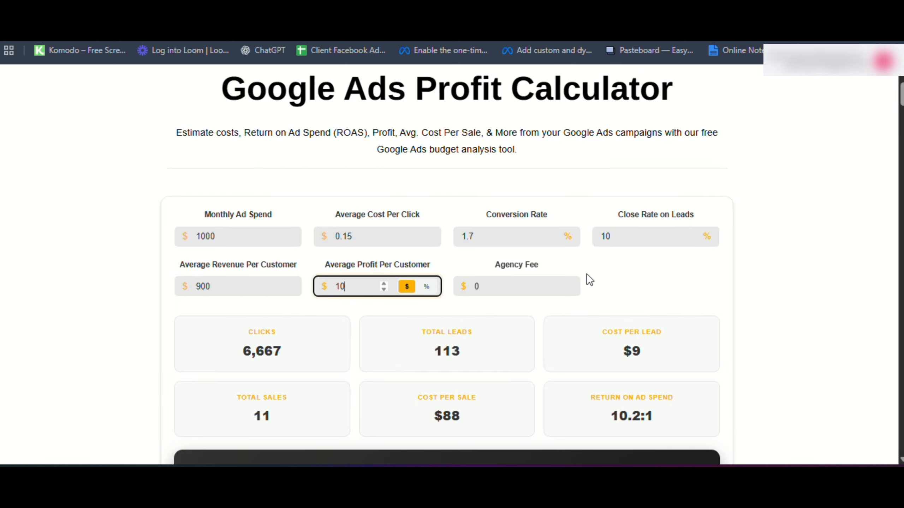
pyautogui.click(609, 236)
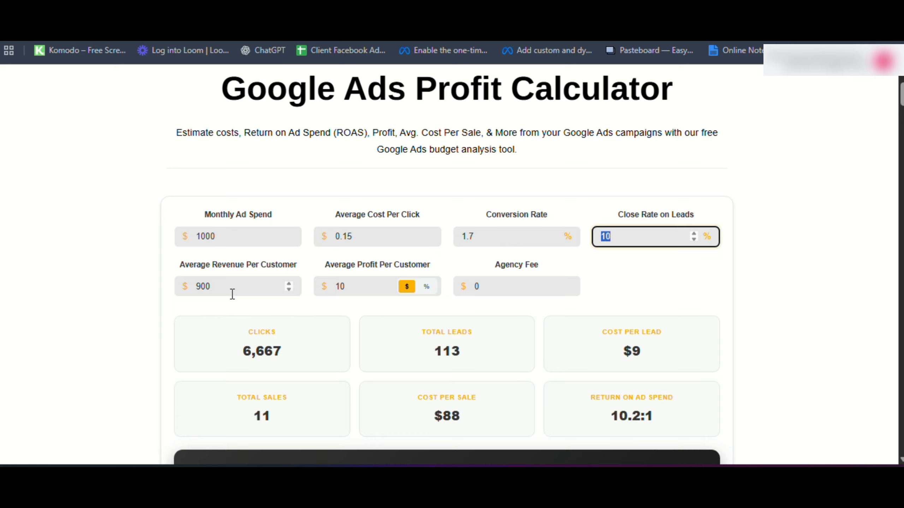
pyautogui.moveTo(482, 240); pyautogui.dragTo(463, 239)
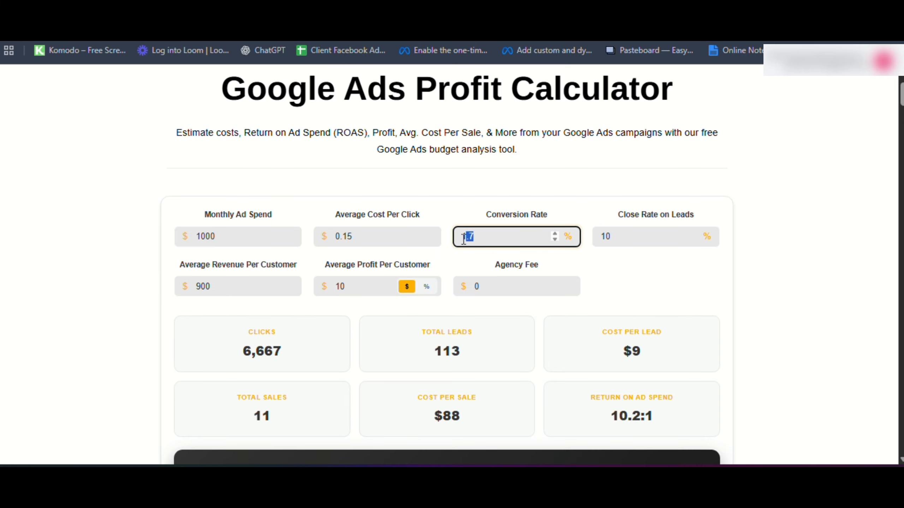
pyautogui.write('5.7')
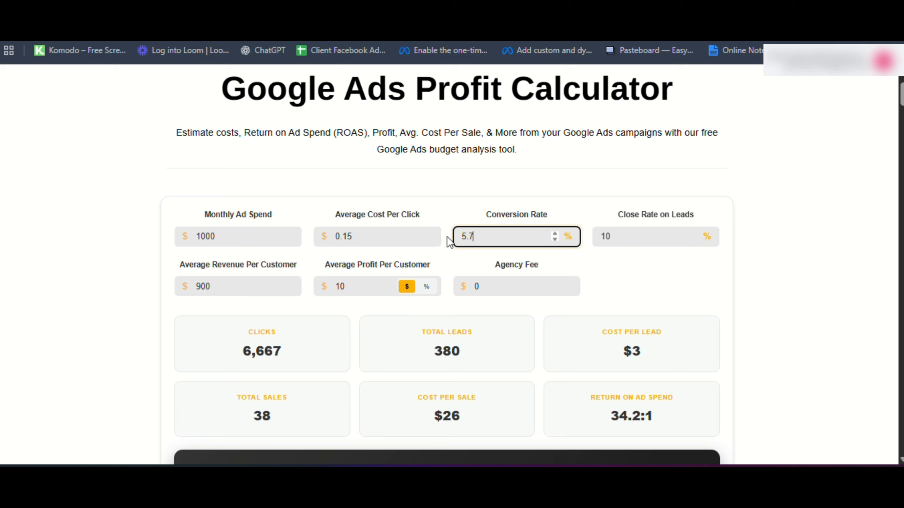
pyautogui.click(626, 268)
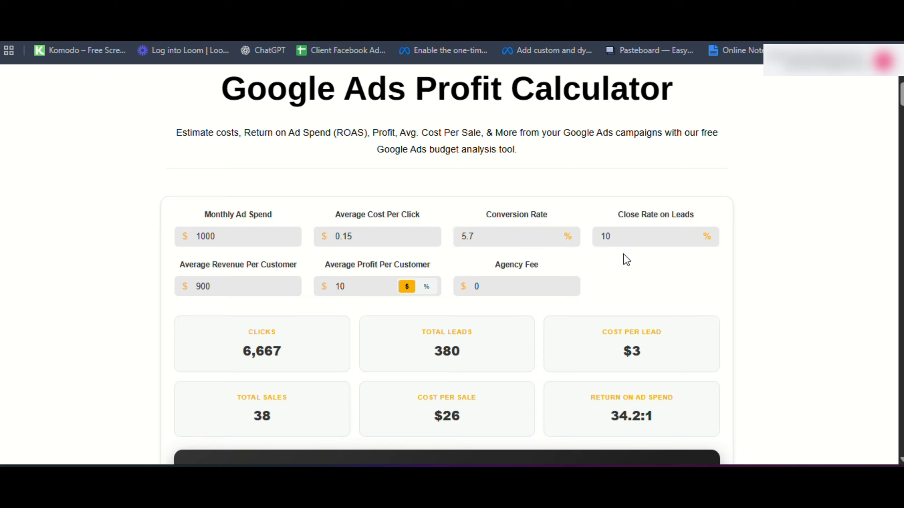
pyautogui.moveTo(618, 237); pyautogui.dragTo(592, 237)
pyautogui.write('20')
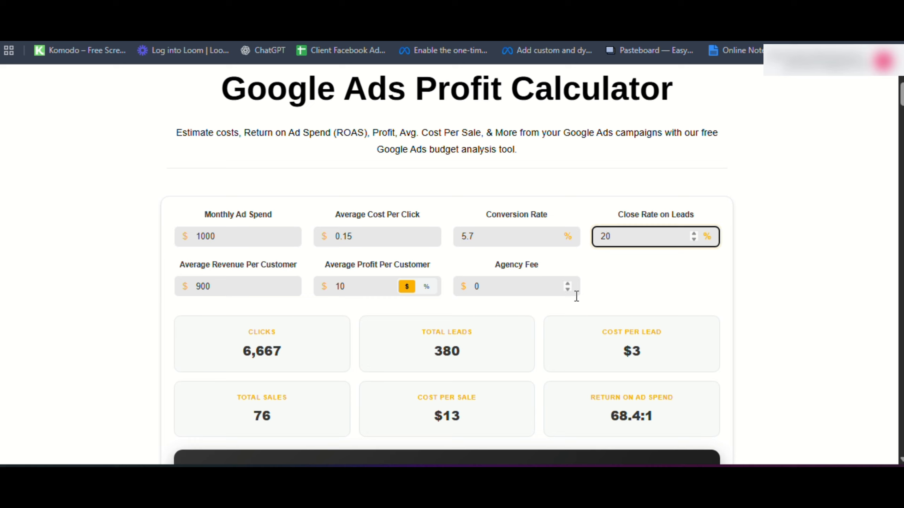
pyautogui.click(598, 285)
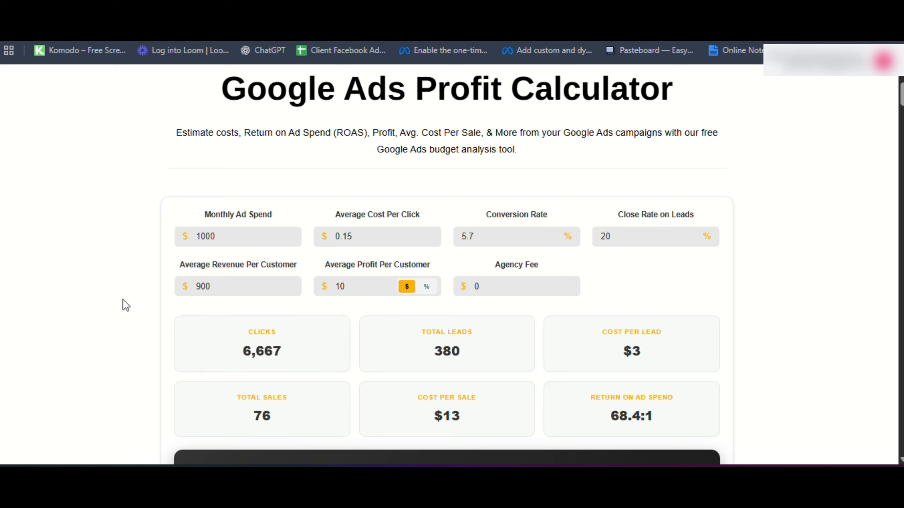
# - Set the average profit per customer to $20
pyautogui.moveTo(350, 287); pyautogui.dragTo(333, 287)
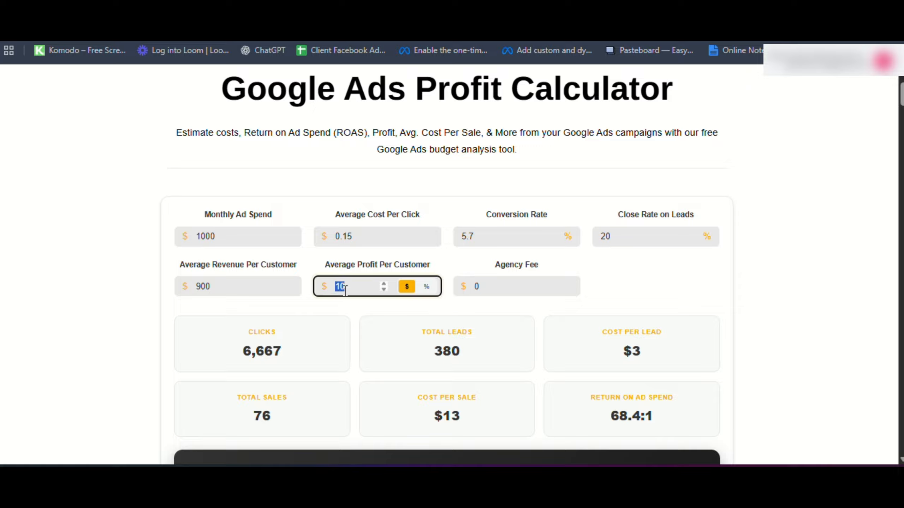
pyautogui.write('20')
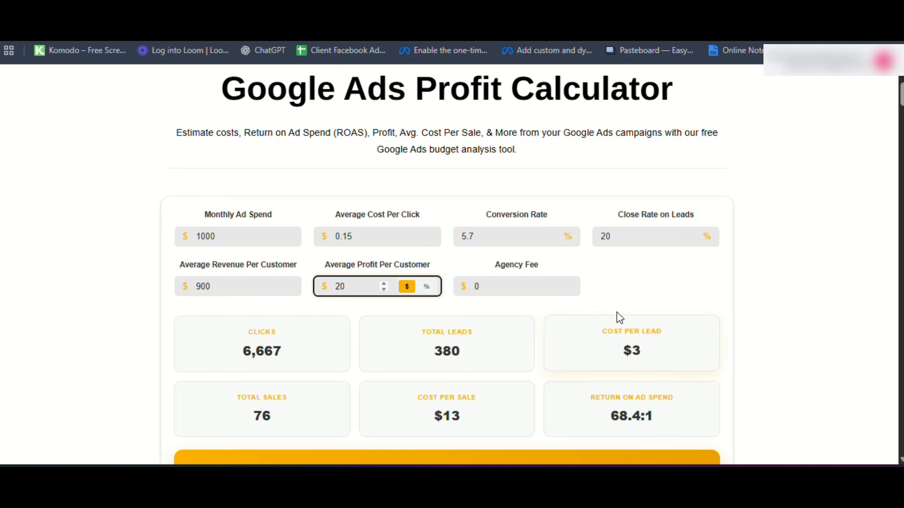
pyautogui.click(583, 293)
# - Review the recalculated return on investment and the monthly summary against the calculator's entered values
pyautogui.scroll(-5, 570, 296)
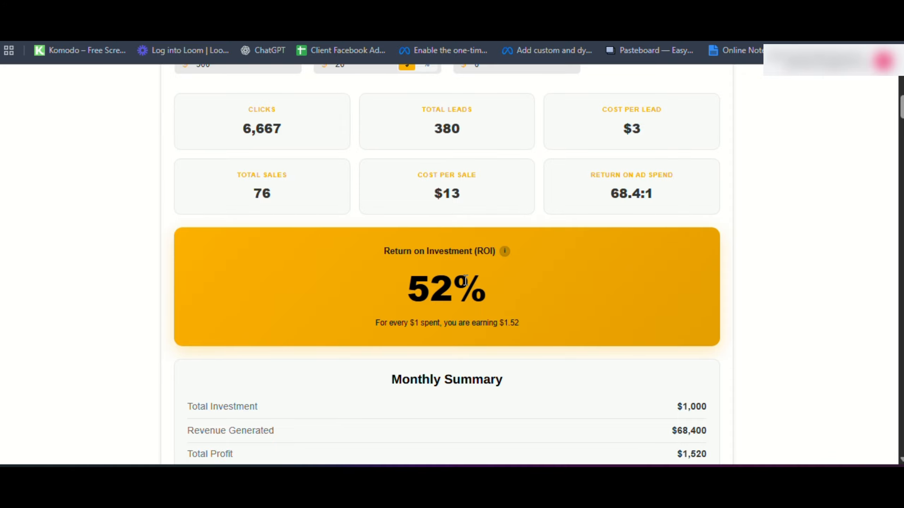
pyautogui.scroll(-3, 476, 297)
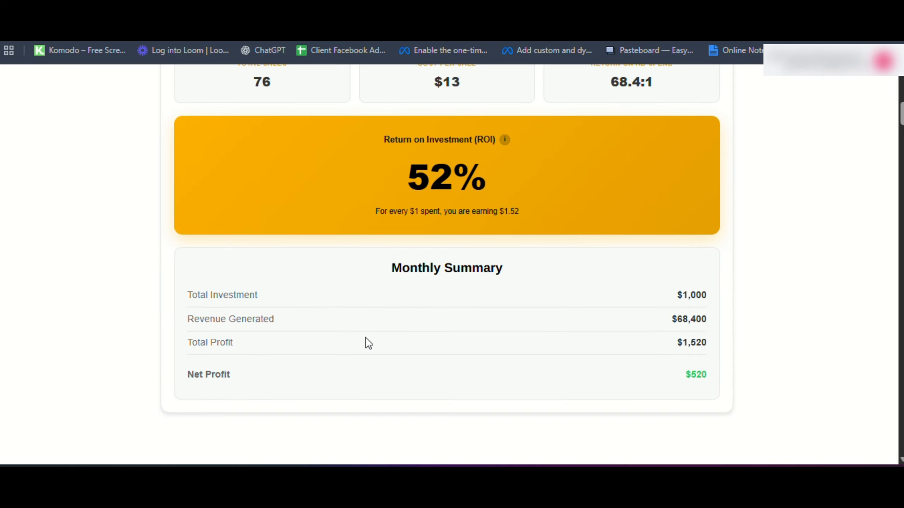
pyautogui.scroll(6, 539, 363)
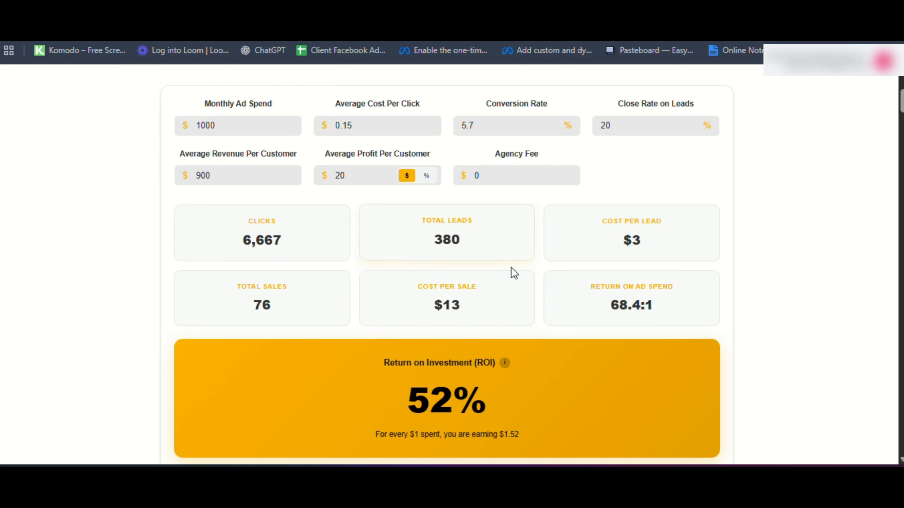
pyautogui.scroll(3, 512, 272)
pyautogui.scroll(-12, 506, 291)
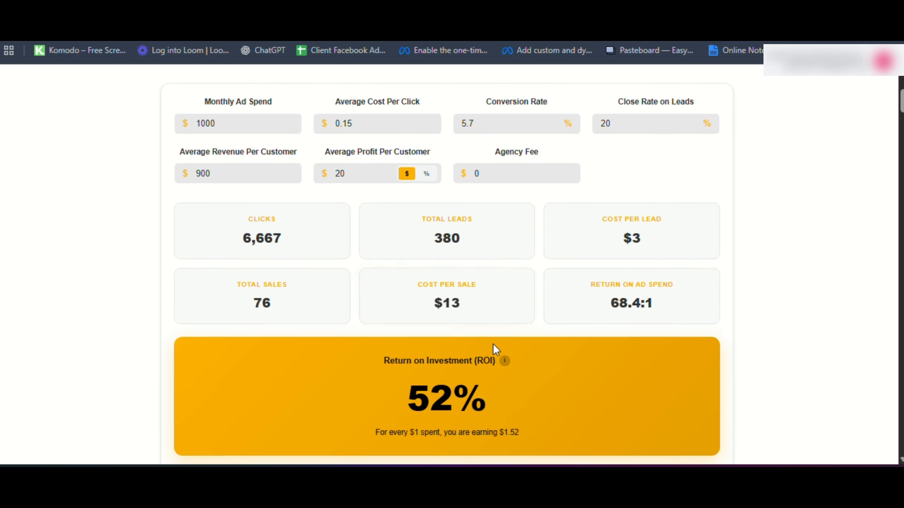
pyautogui.scroll(12, 497, 297)
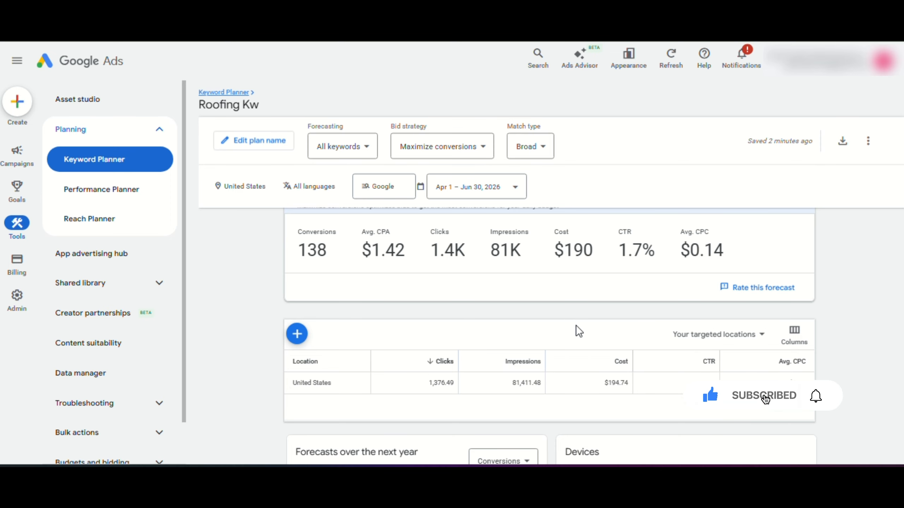
# - Revisit the Roofing Kw forecast in Keyword Planner and review the search volumes and bid ranges in the Keywords Research Google Sheet
pyautogui.scroll(8, 575, 329)
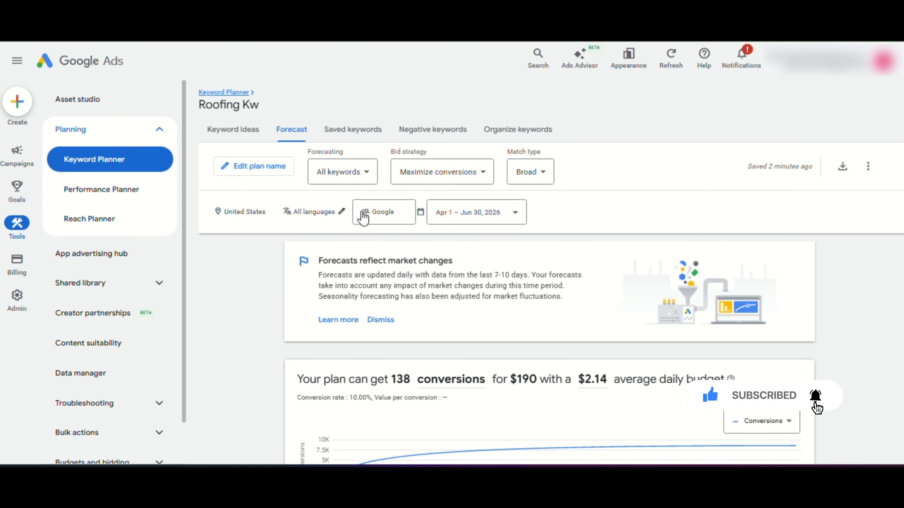
pyautogui.moveTo(613, 445)
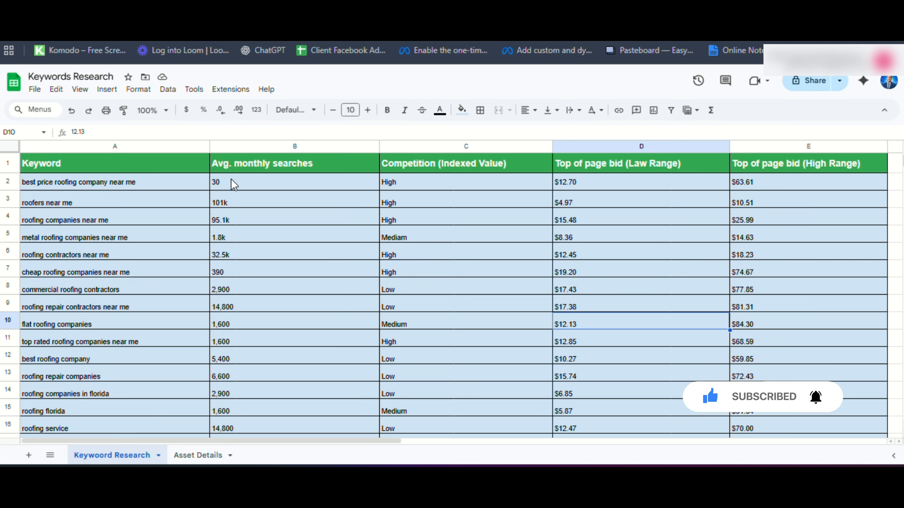
pyautogui.click(236, 234)
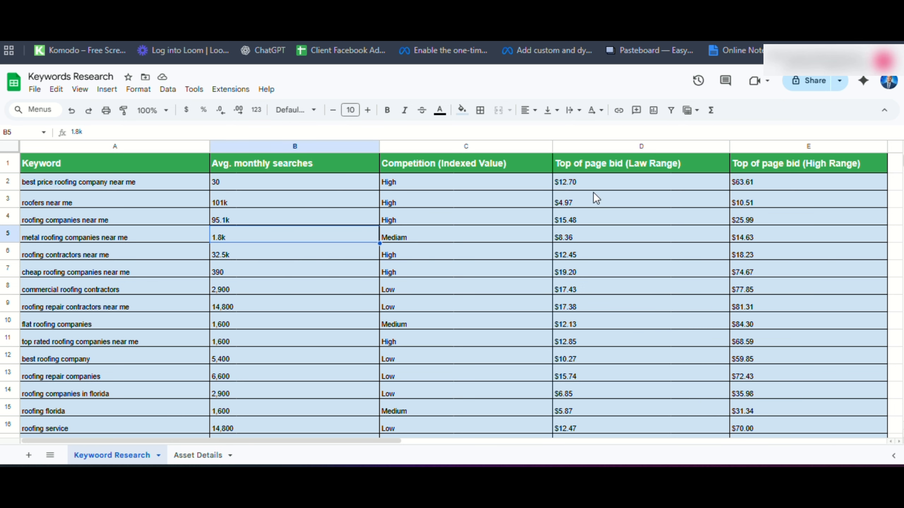
pyautogui.scroll(-5, 629, 293)
pyautogui.scroll(5, 429, 310)
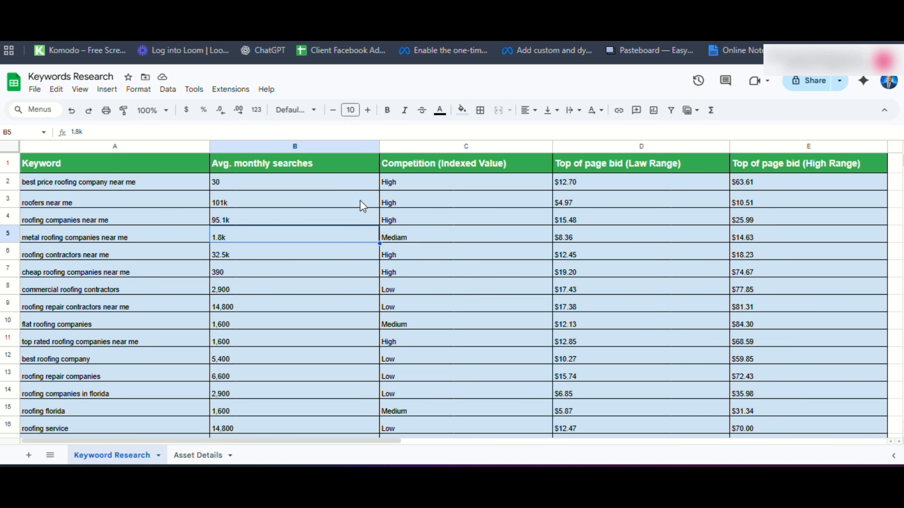